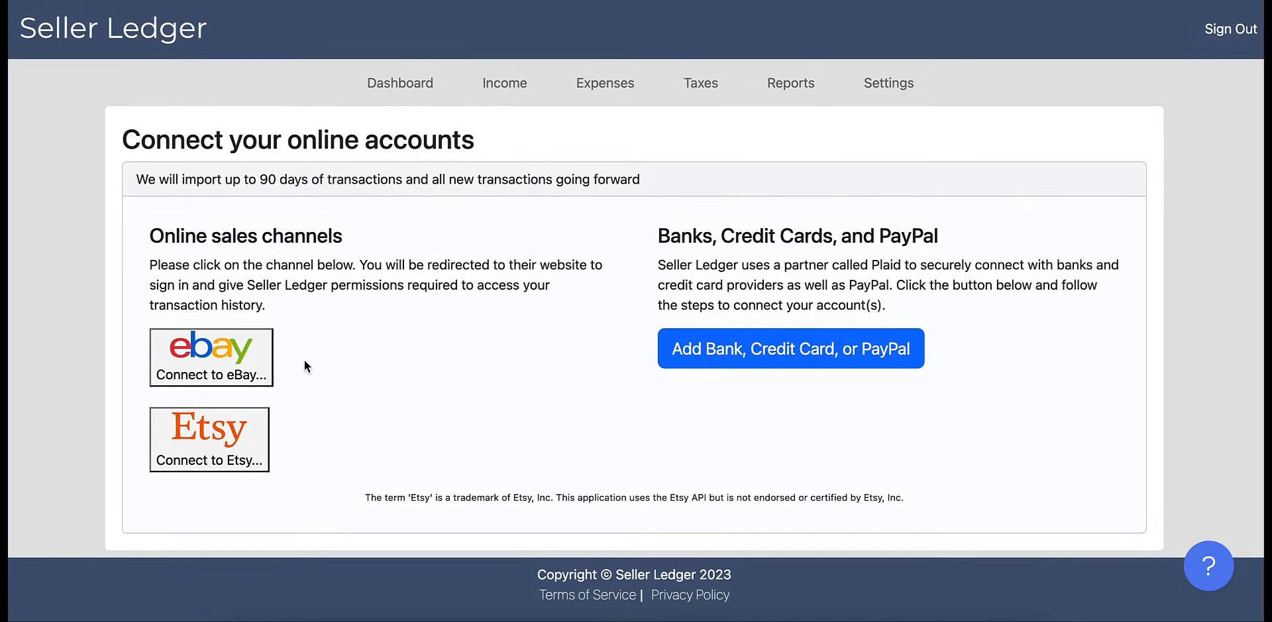
- Connect the eBay sales channel and check the Net Shipping breakdown on the dashboard
left_click(217, 368)
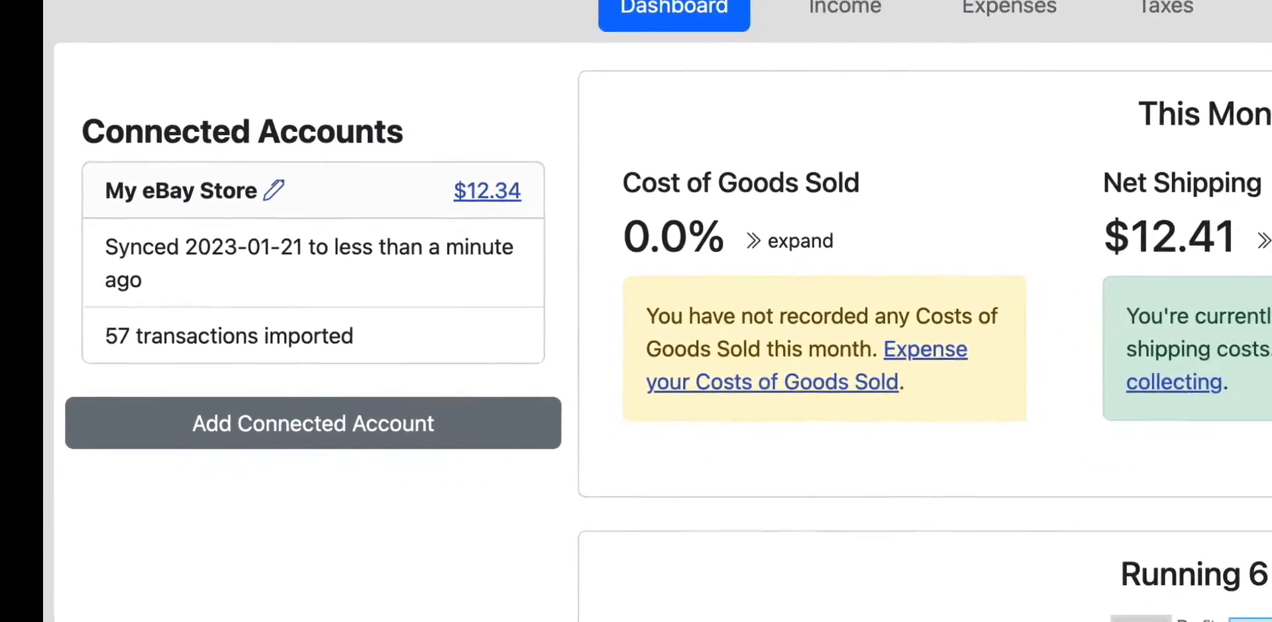
left_click(1000, 235)
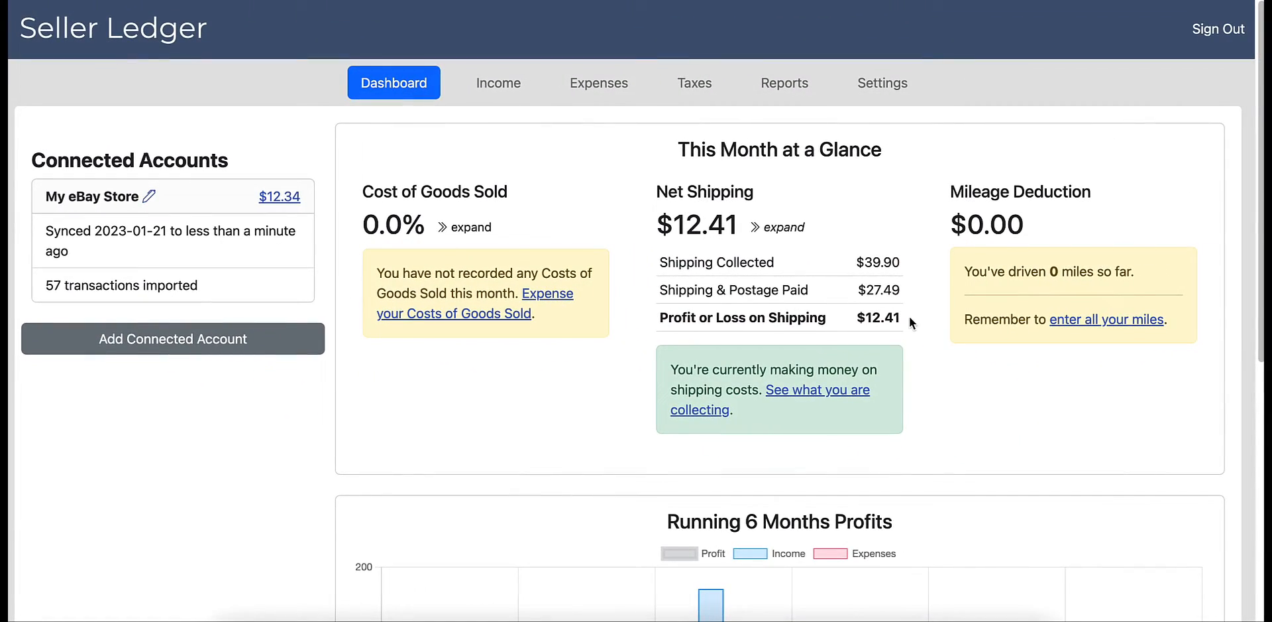
left_click(799, 232)
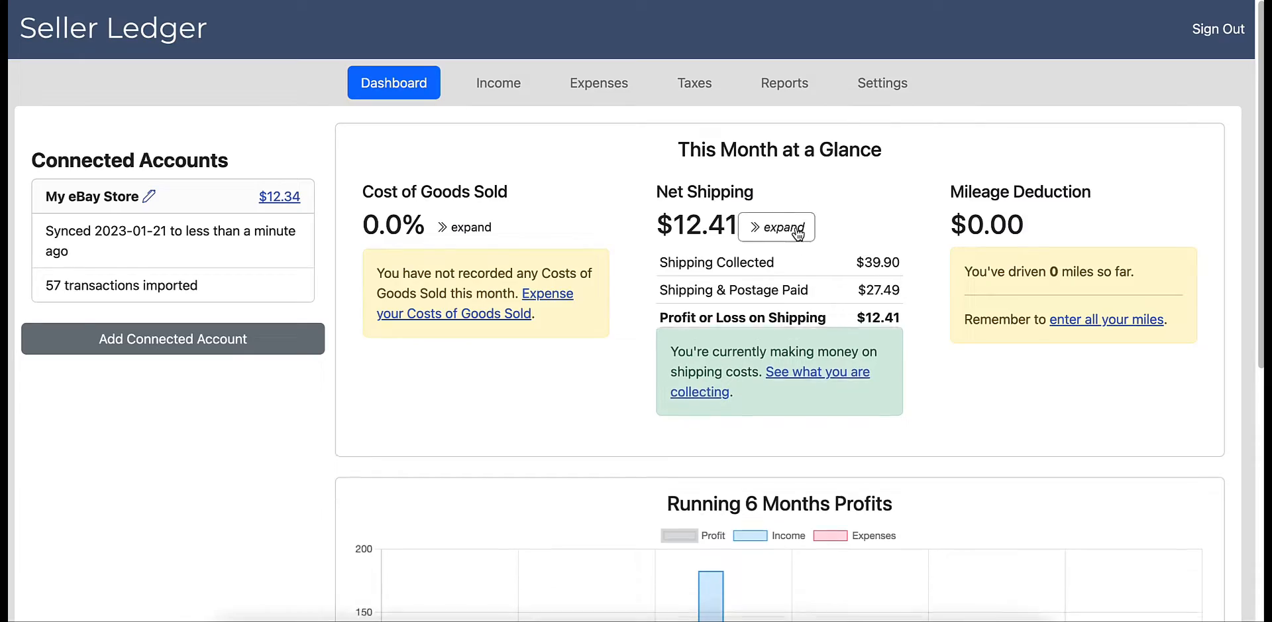
scroll(802, 269, "down", 6)
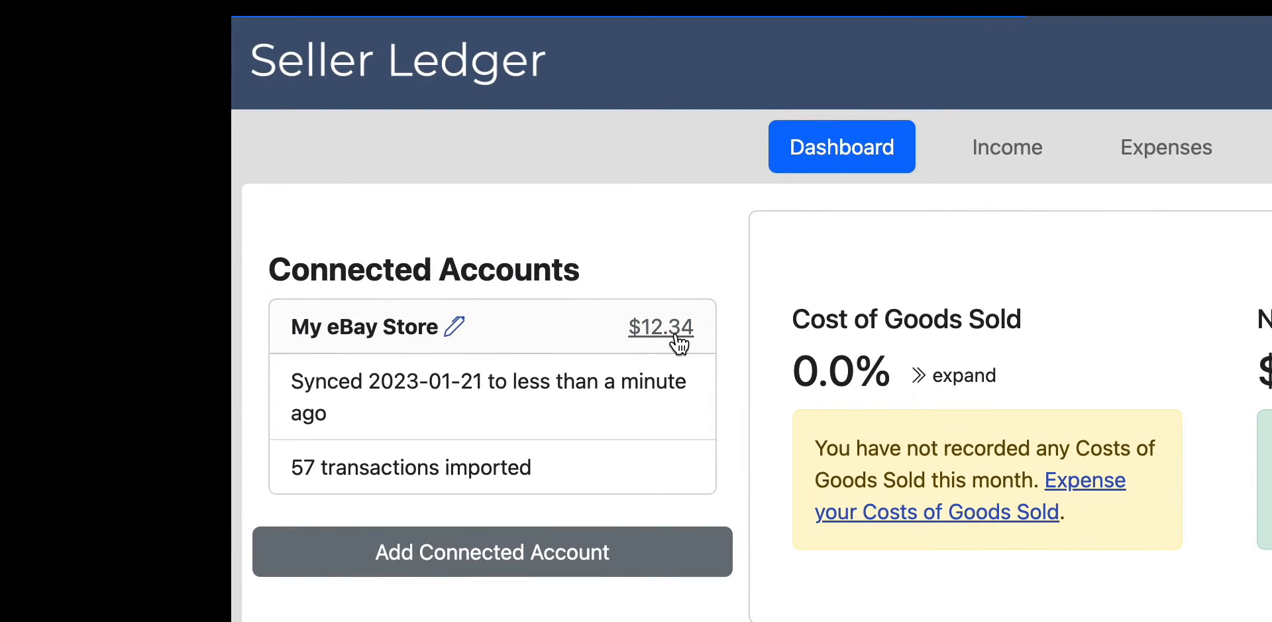
- Open the My eBay Store account from its balance and look through its funds and imported transactions
left_click(679, 343)
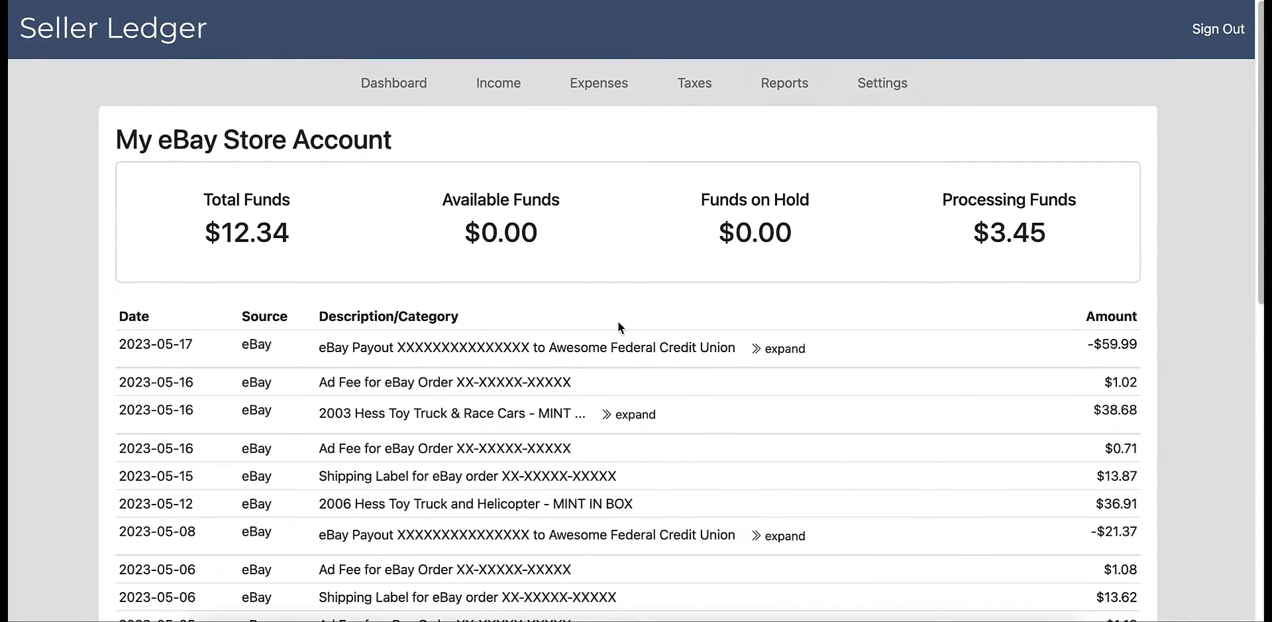
scroll(619, 326, "down", 3)
scroll(619, 325, "down", 5)
scroll(619, 324, "down", 3)
scroll(616, 326, "up", 8)
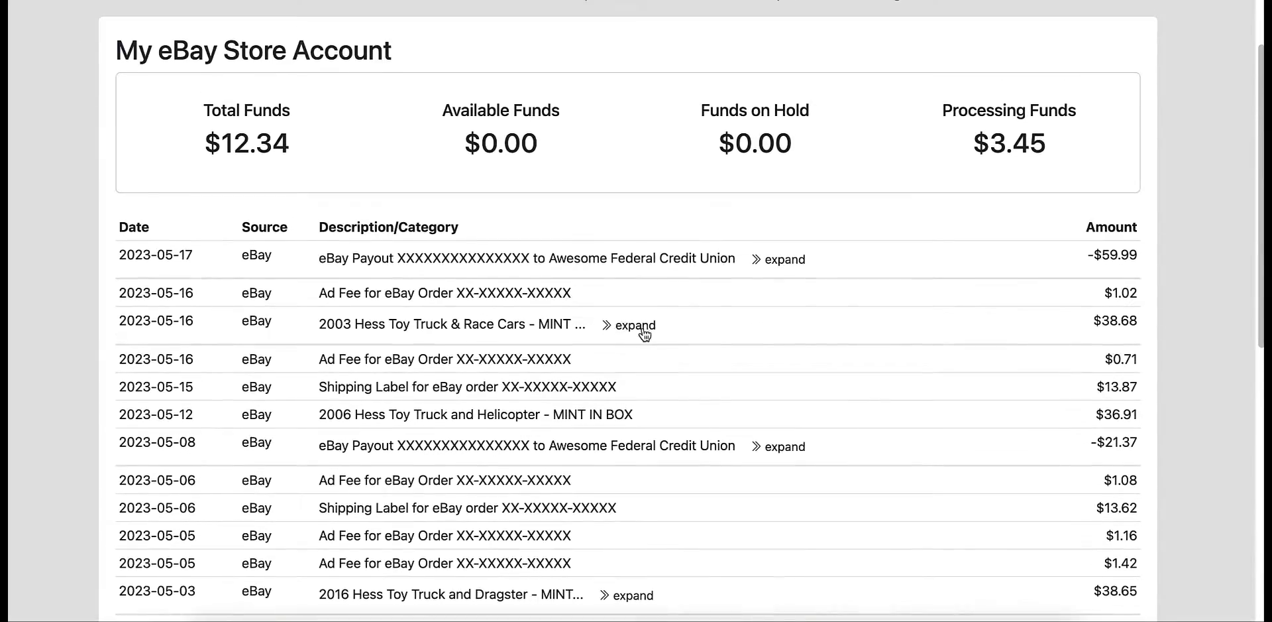
- Expand the 2003 Hess Toy Truck & Race Cars sale of 2023-05-16 and review its item and category breakdown
left_click(645, 326)
scroll(696, 356, "down", 1)
scroll(696, 361, "down", 2)
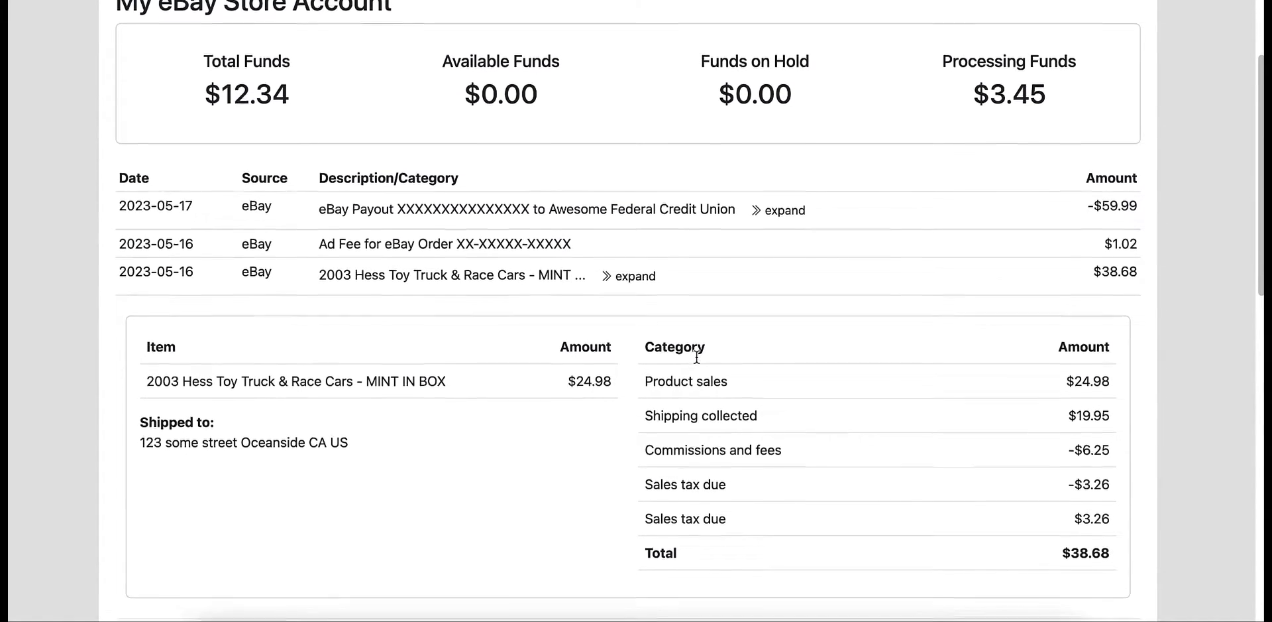
scroll(697, 358, "up", 4)
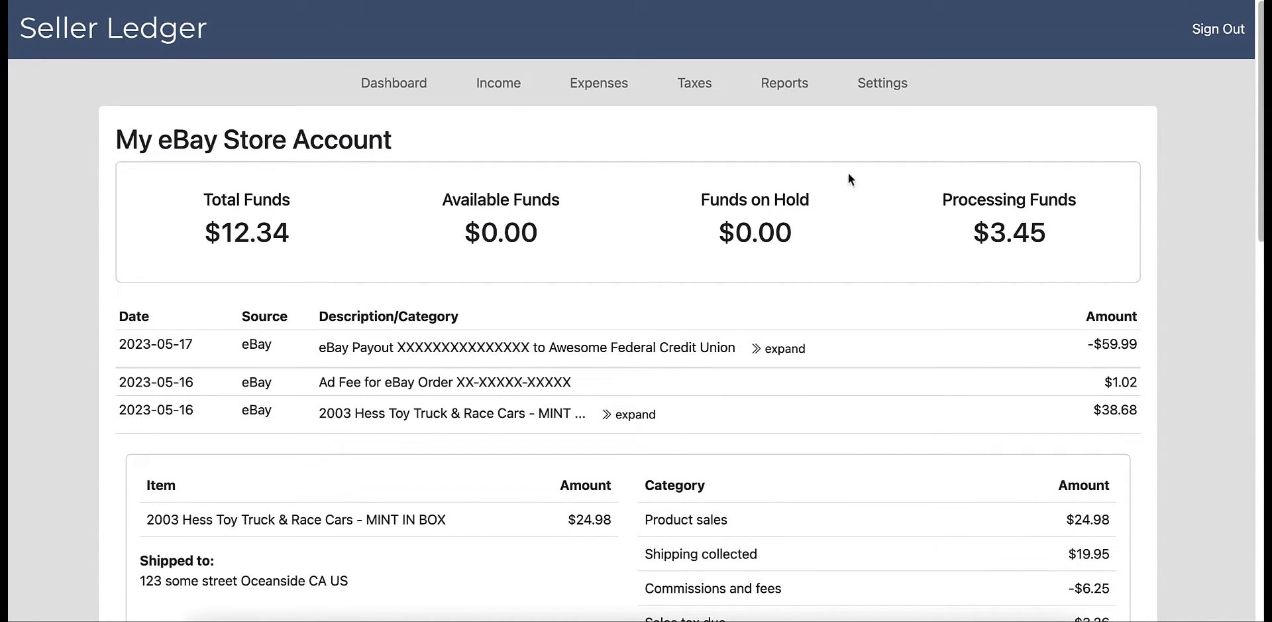
scroll(696, 356, "down", 3)
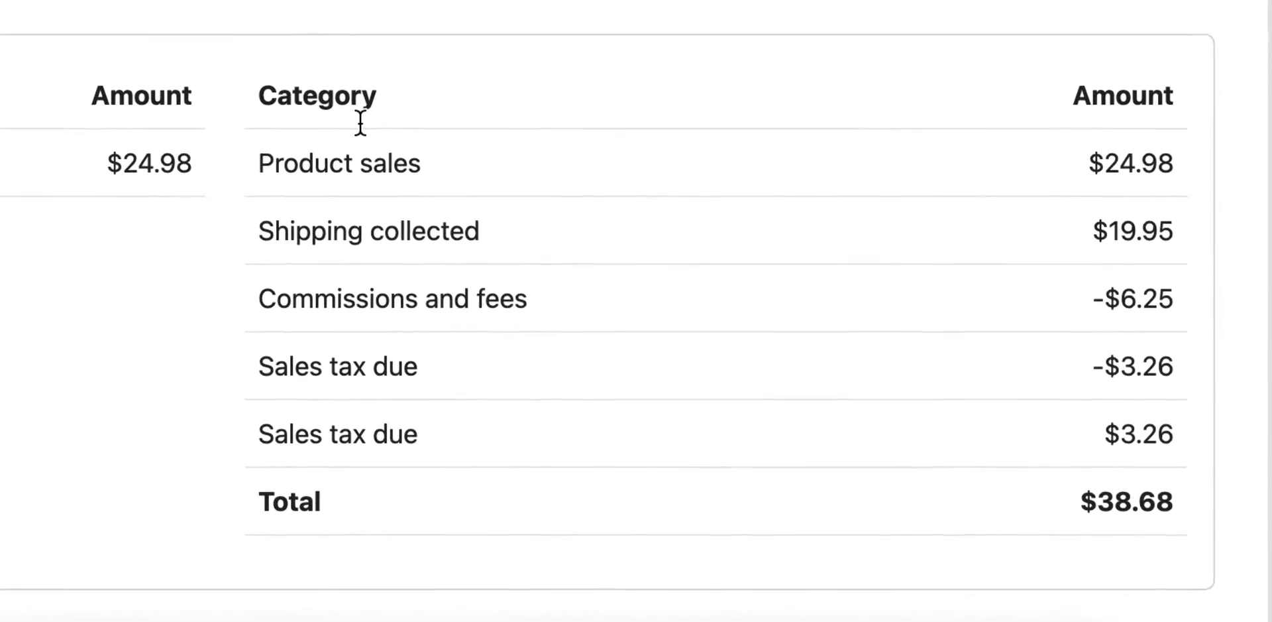
scroll(360, 123, "up", 3)
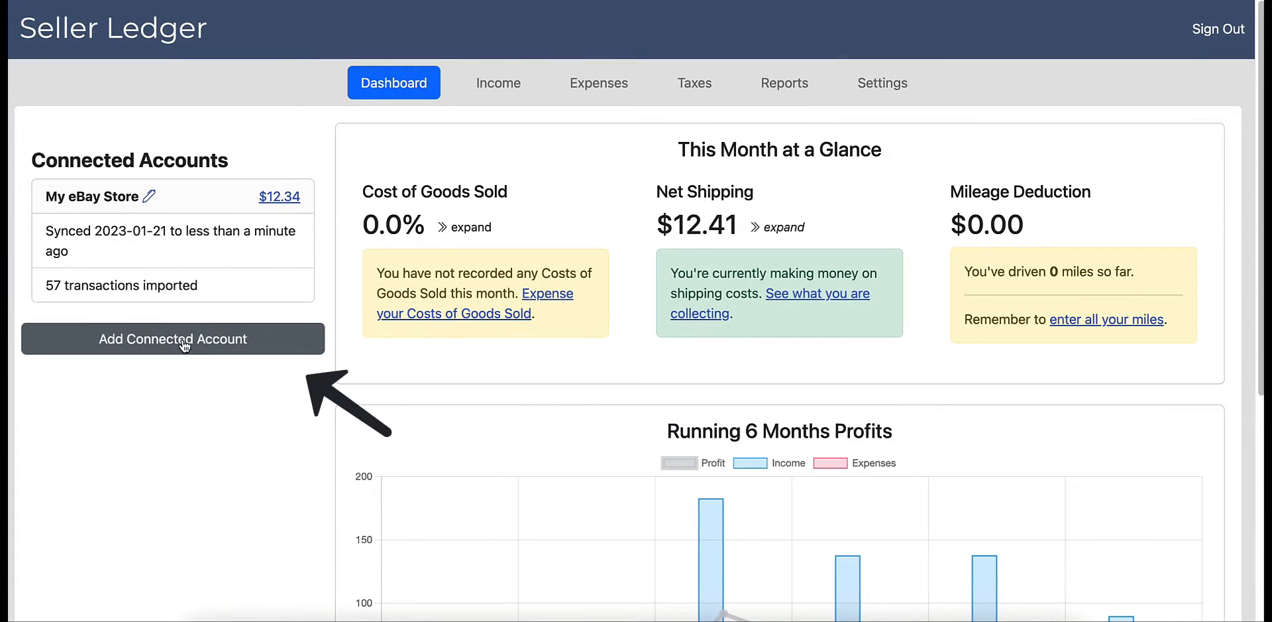
- Add the Etsy store as a connected account and inspect its Rose quartz gemstone tree sale in the account's transactions
left_click(184, 344)
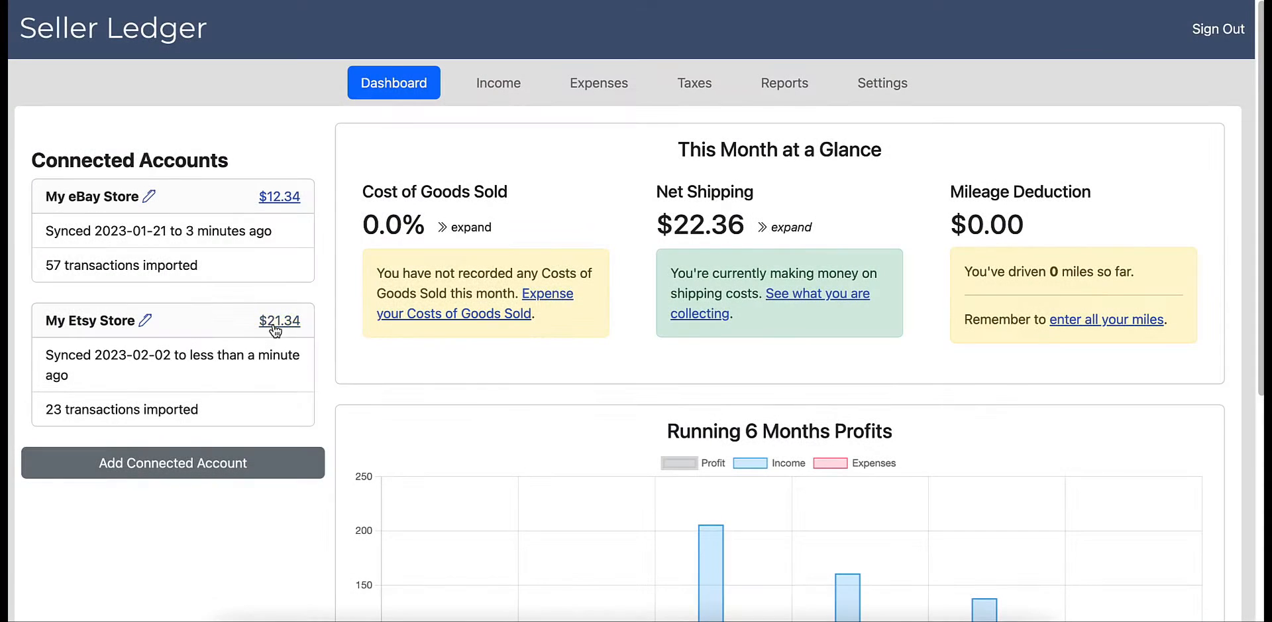
left_click(275, 323)
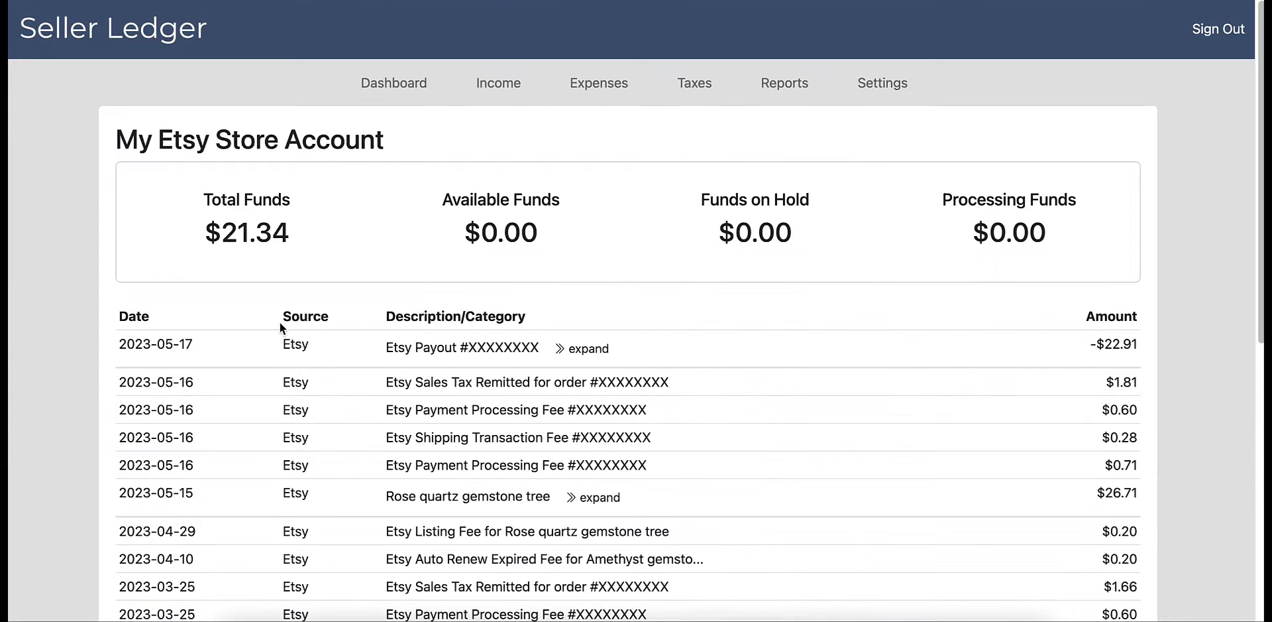
scroll(703, 377, "down", 3)
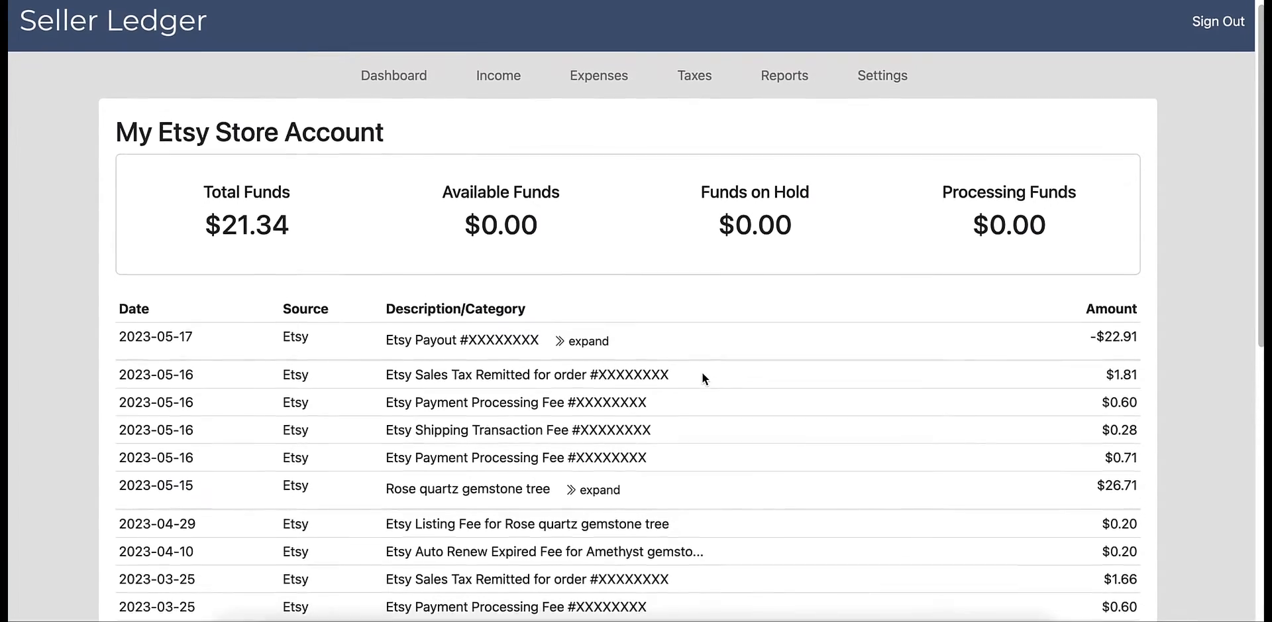
scroll(701, 377, "down", 2)
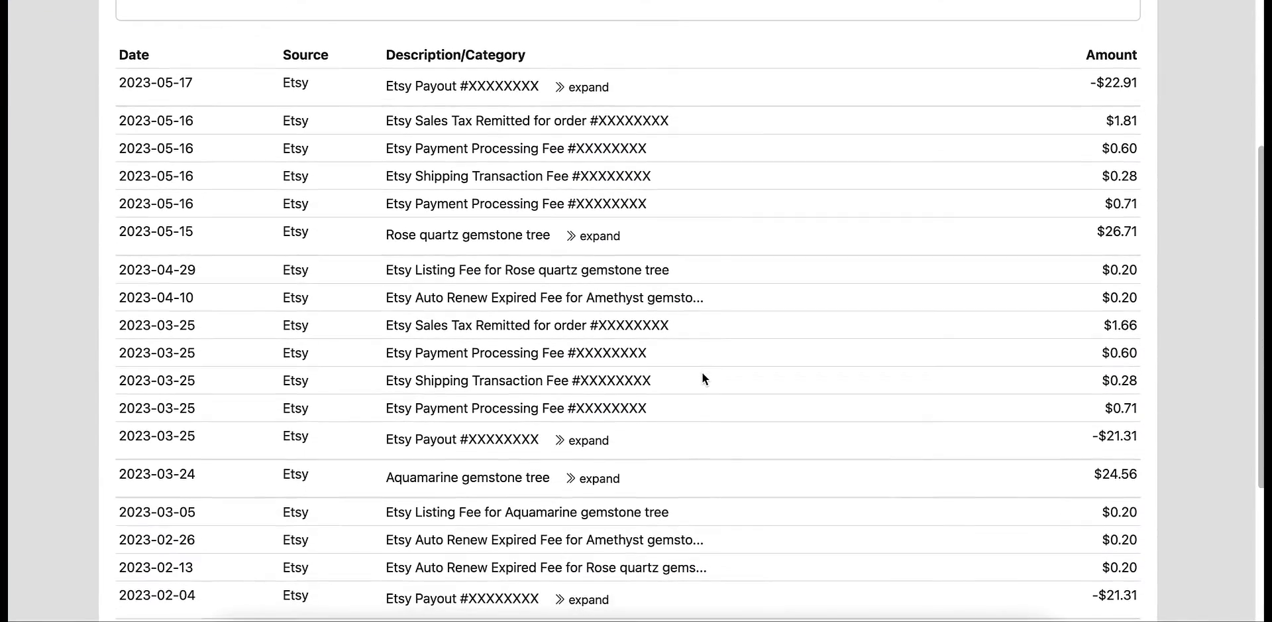
left_click(598, 244)
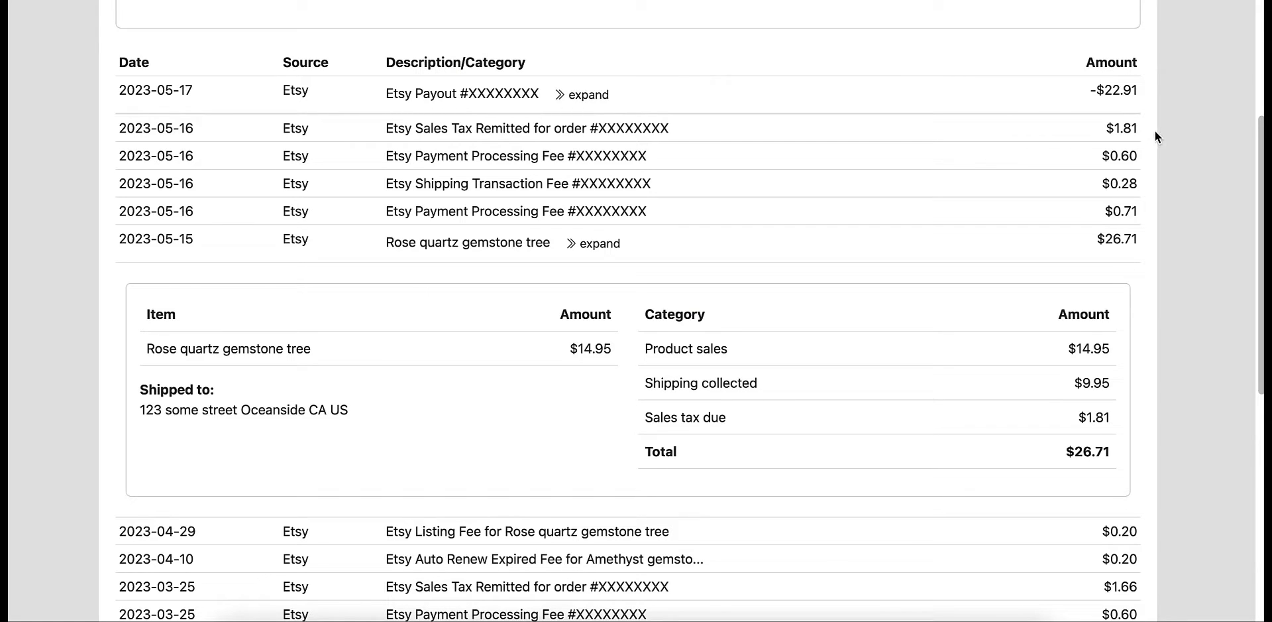
scroll(1140, 131, "up", 5)
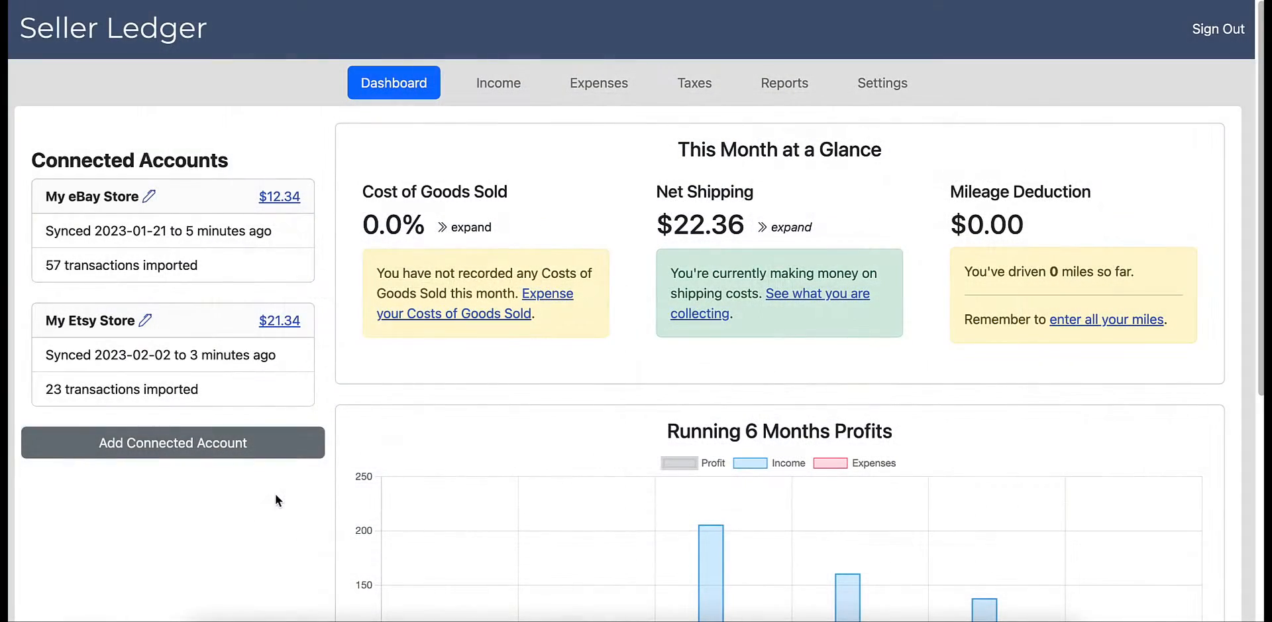
- Add a credit card and a checking account through the bank, credit card and PayPal connection
left_click(198, 451)
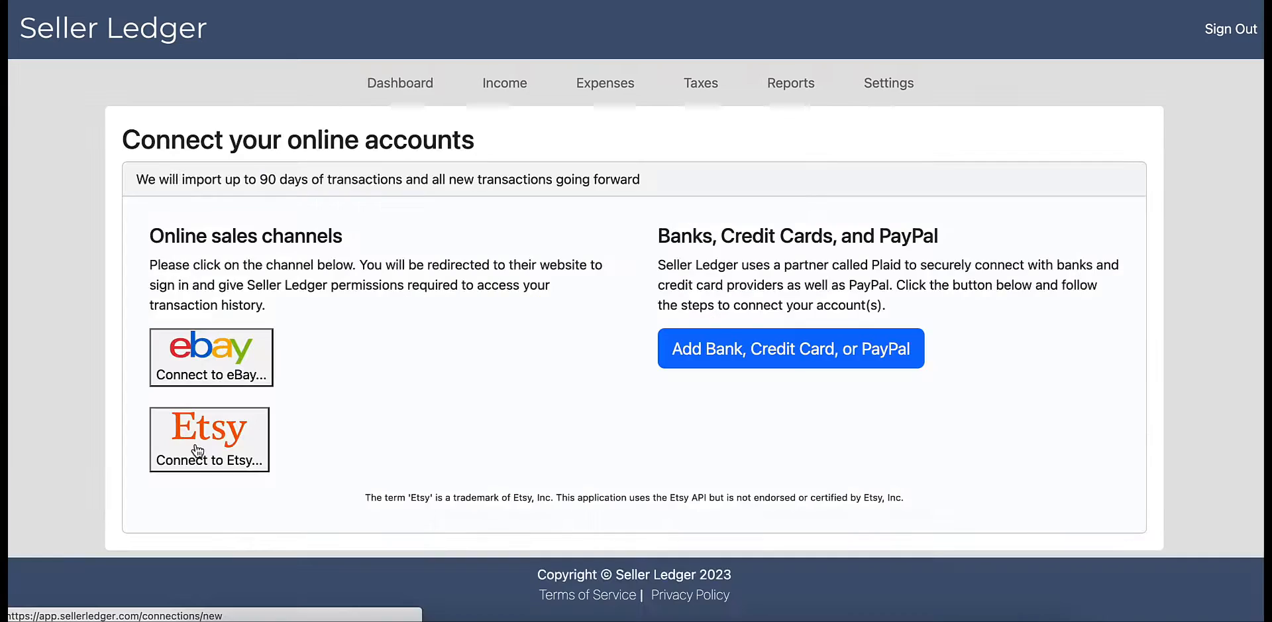
left_click(772, 355)
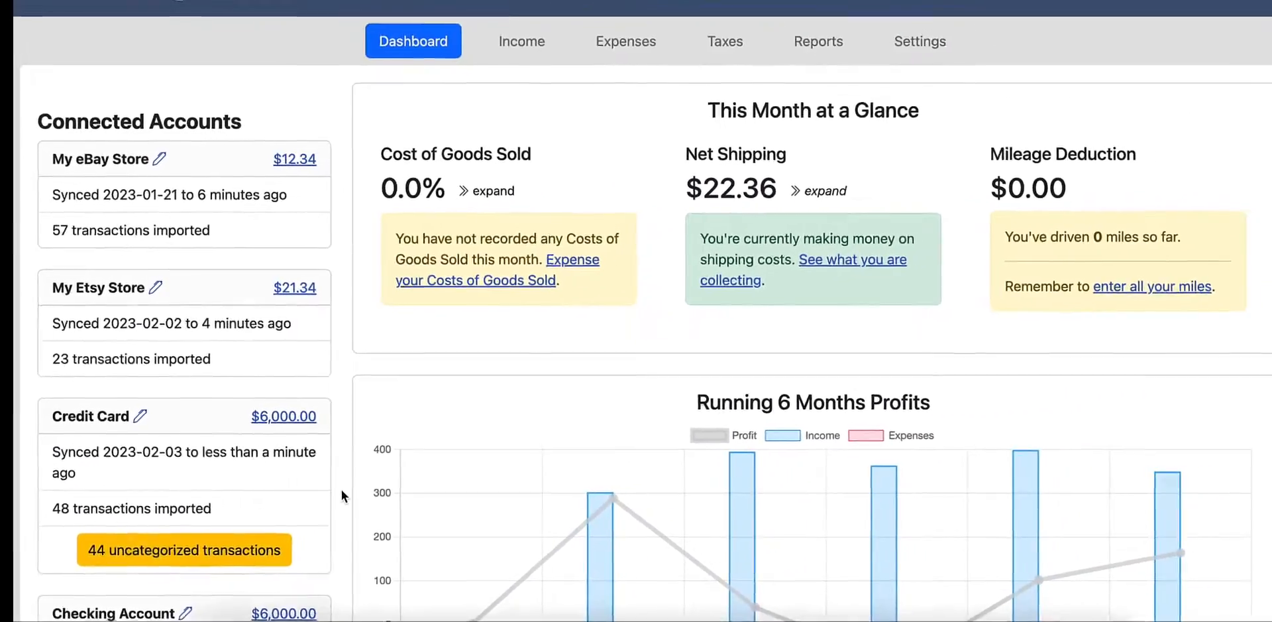
- Review the connected accounts, their uncategorized transactions and the Running 6 Months Profits chart on the dashboard
scroll(325, 494, "down", 3)
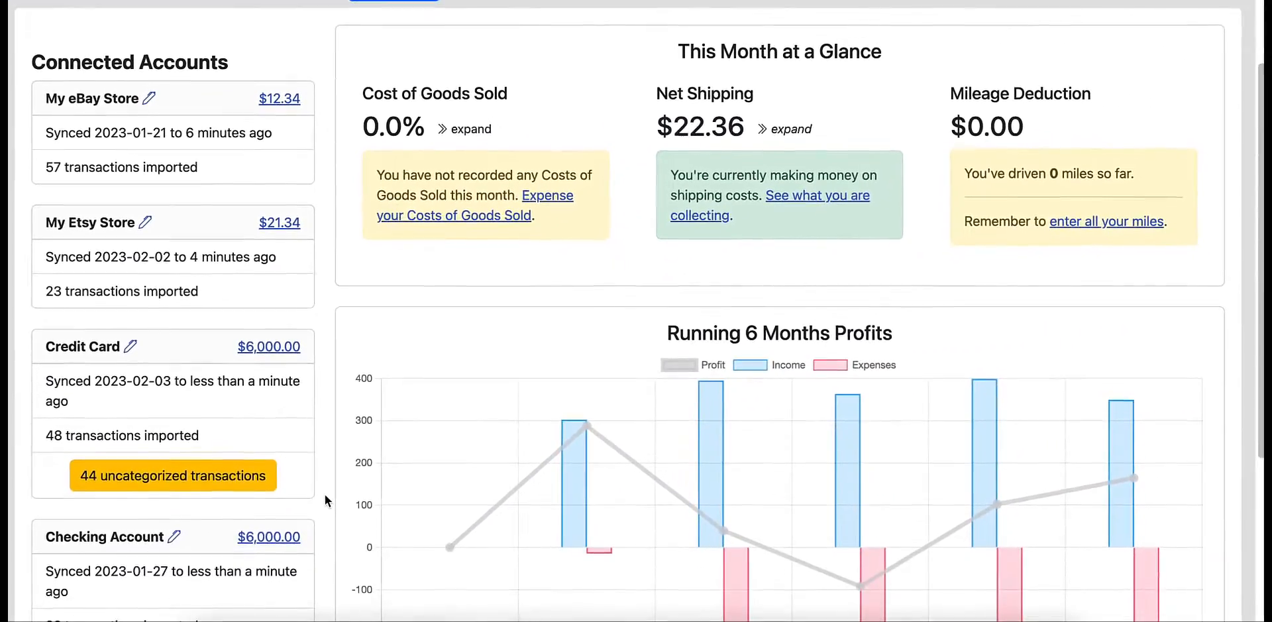
scroll(324, 494, "down", 2)
scroll(325, 495, "down", 2)
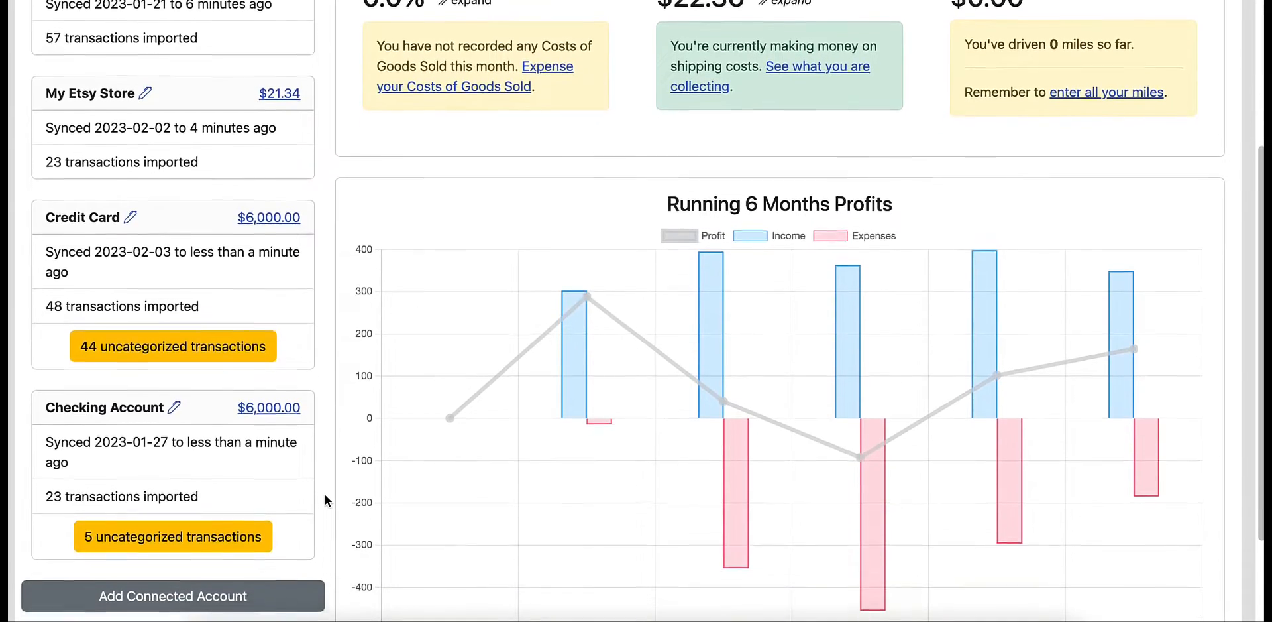
scroll(324, 494, "down", 1)
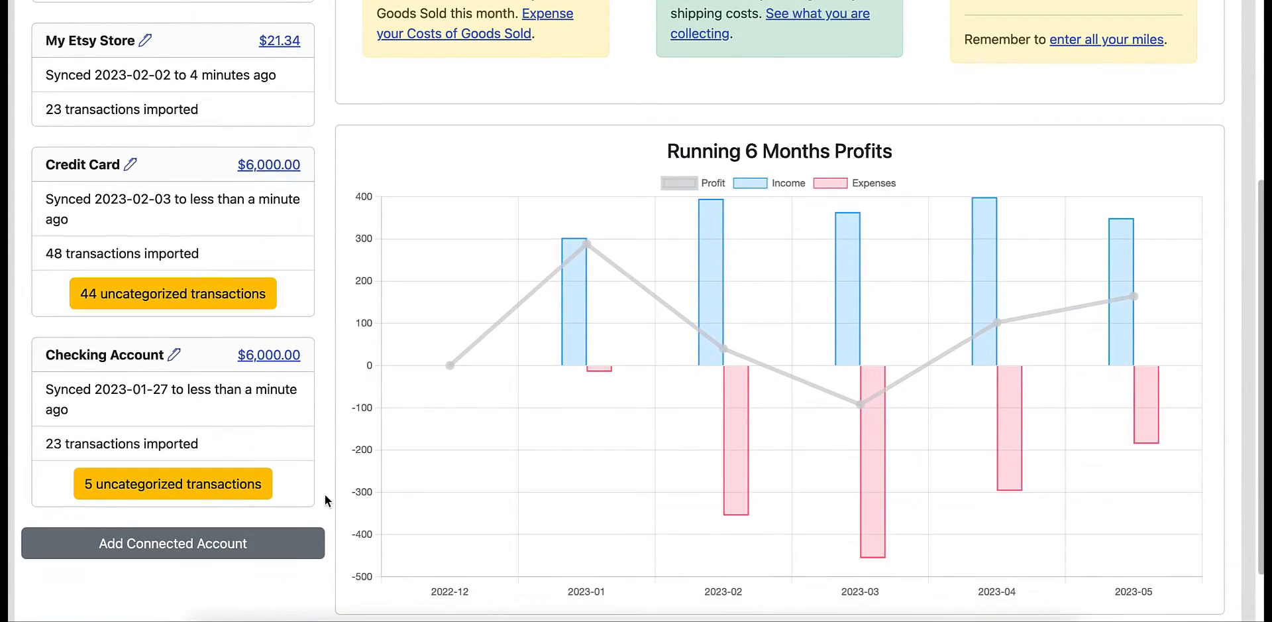
scroll(325, 494, "up", 5)
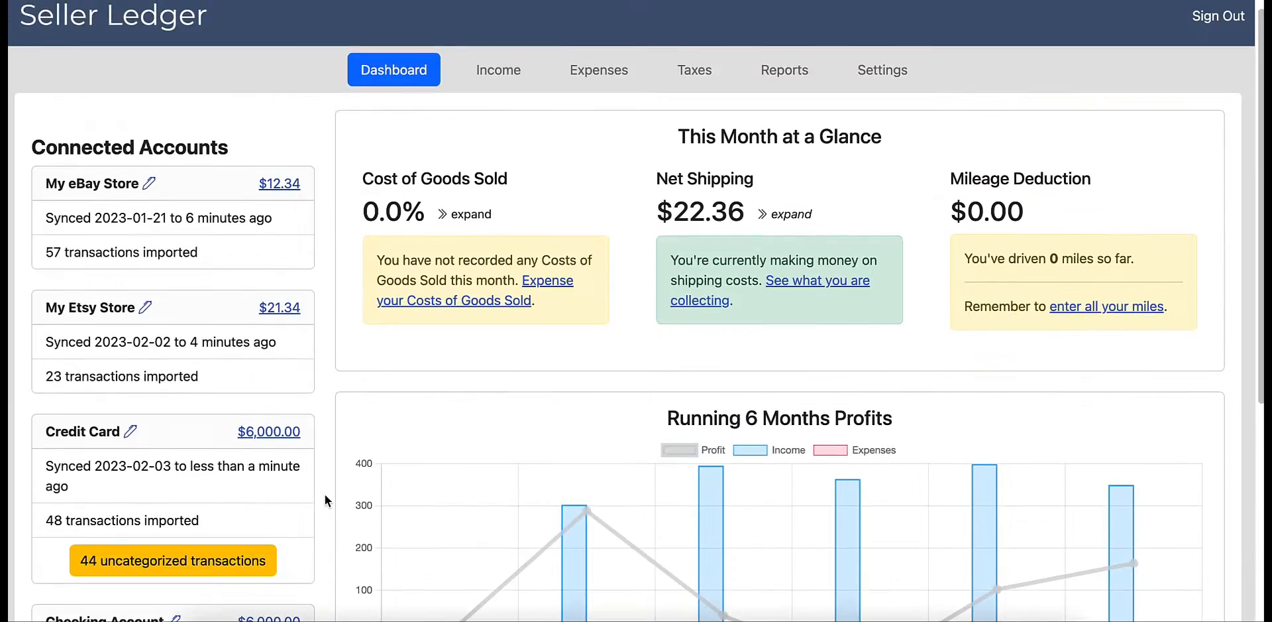
scroll(326, 495, "up", 1)
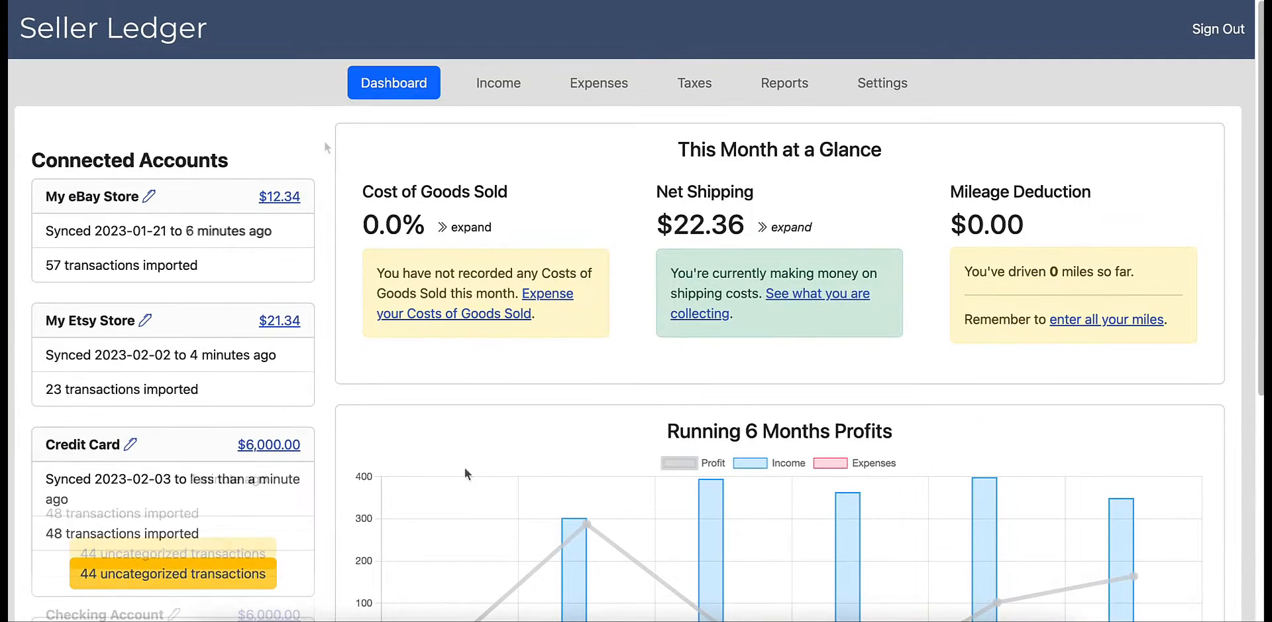
- Open the 2023 Profit & Loss report and review its income and expense categories, viewed by quarter
left_click(784, 88)
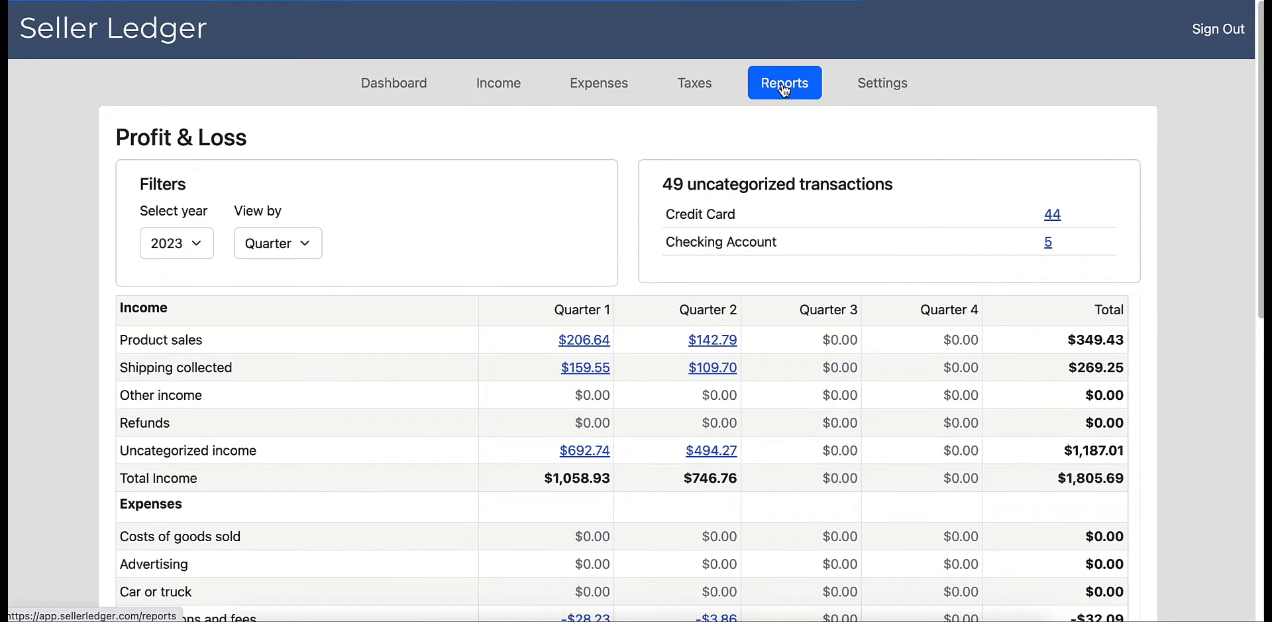
scroll(833, 435, "down", 3)
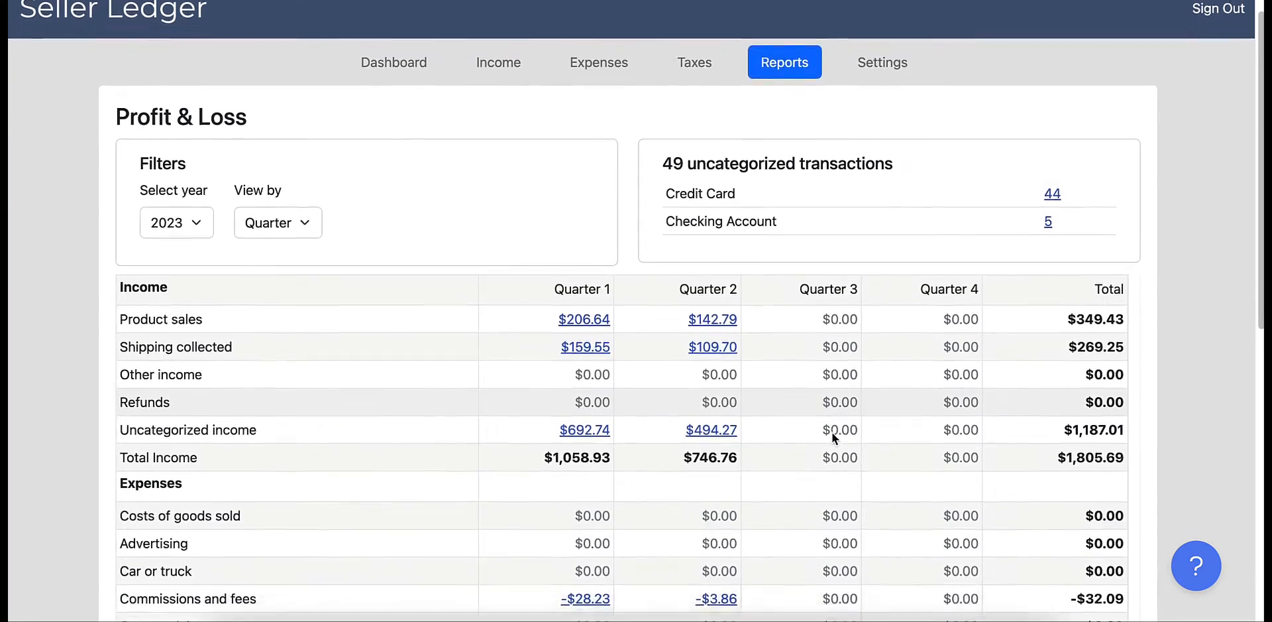
scroll(833, 432, "down", 5)
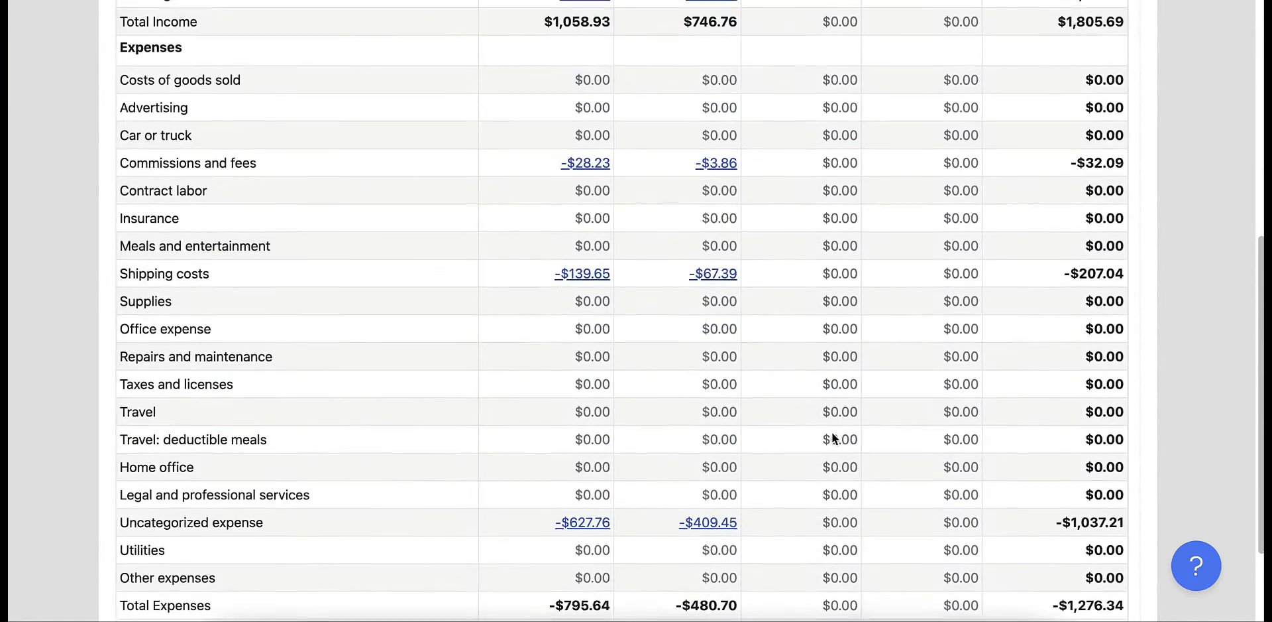
scroll(834, 437, "down", 2)
scroll(833, 438, "up", 10)
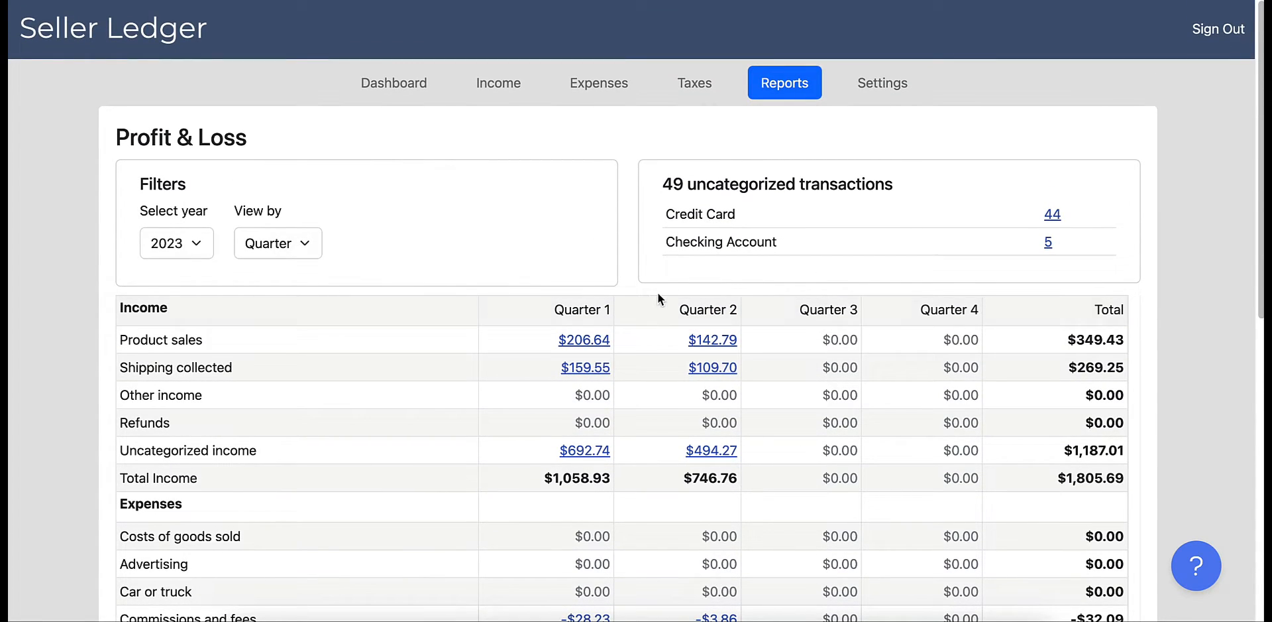
left_click(309, 248)
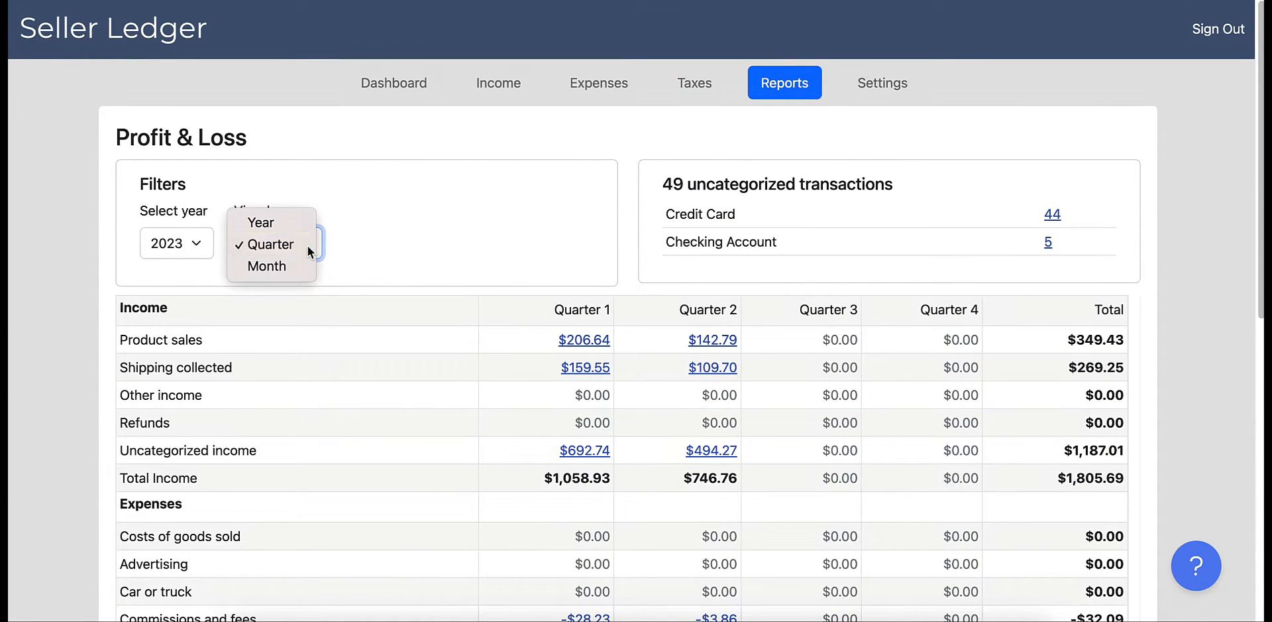
left_click(308, 246)
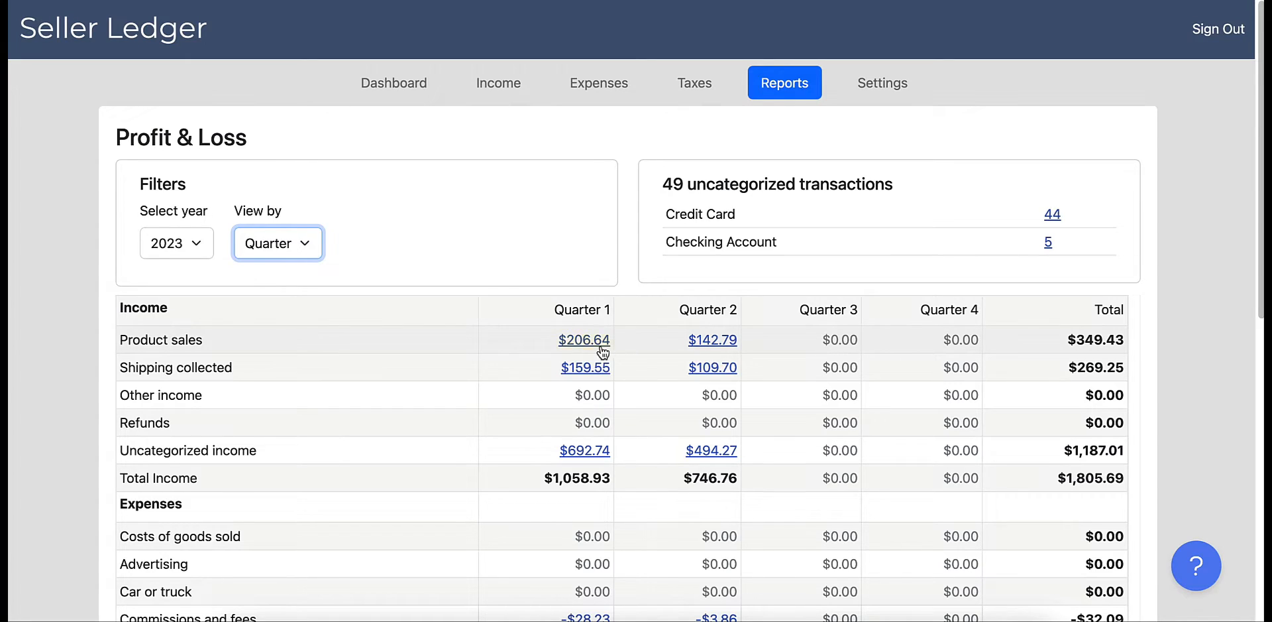
- Open the transactions behind the Quarter 2 product sales and check the category filter, keeping it on All
left_click(697, 343)
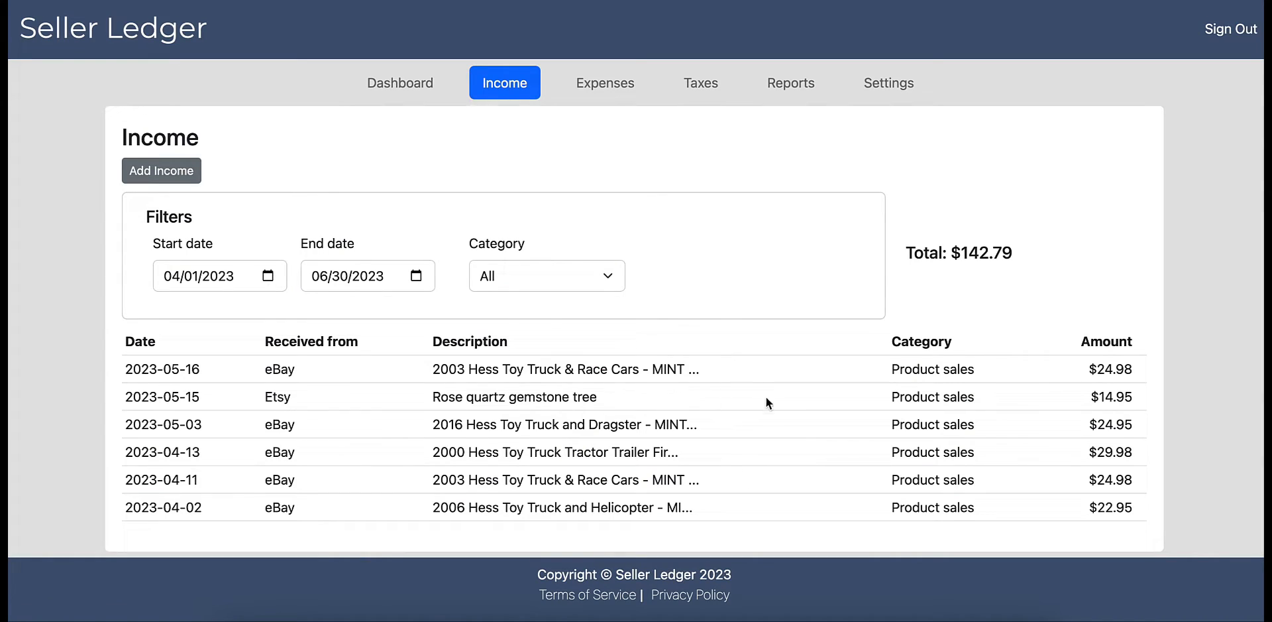
left_click(558, 285)
left_click(559, 279)
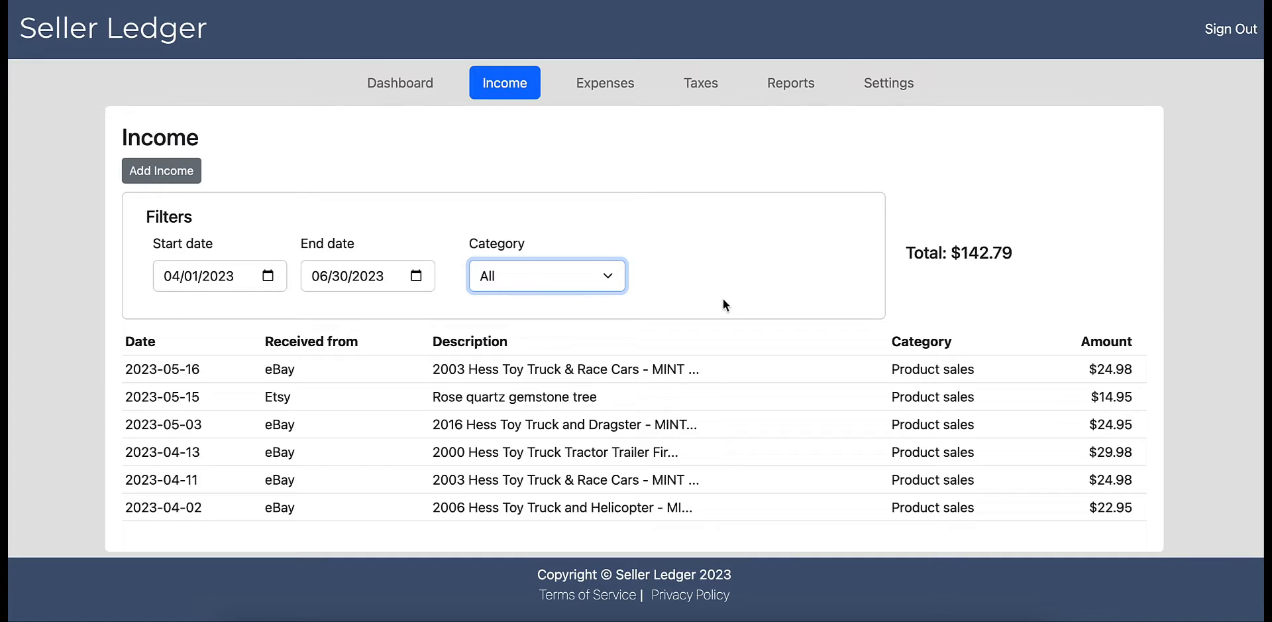
- Open the expense list and look through the transactions and their categories
left_click(611, 88)
scroll(777, 342, "down", 3)
scroll(779, 346, "down", 6)
scroll(778, 345, "down", 1)
scroll(778, 344, "up", 4)
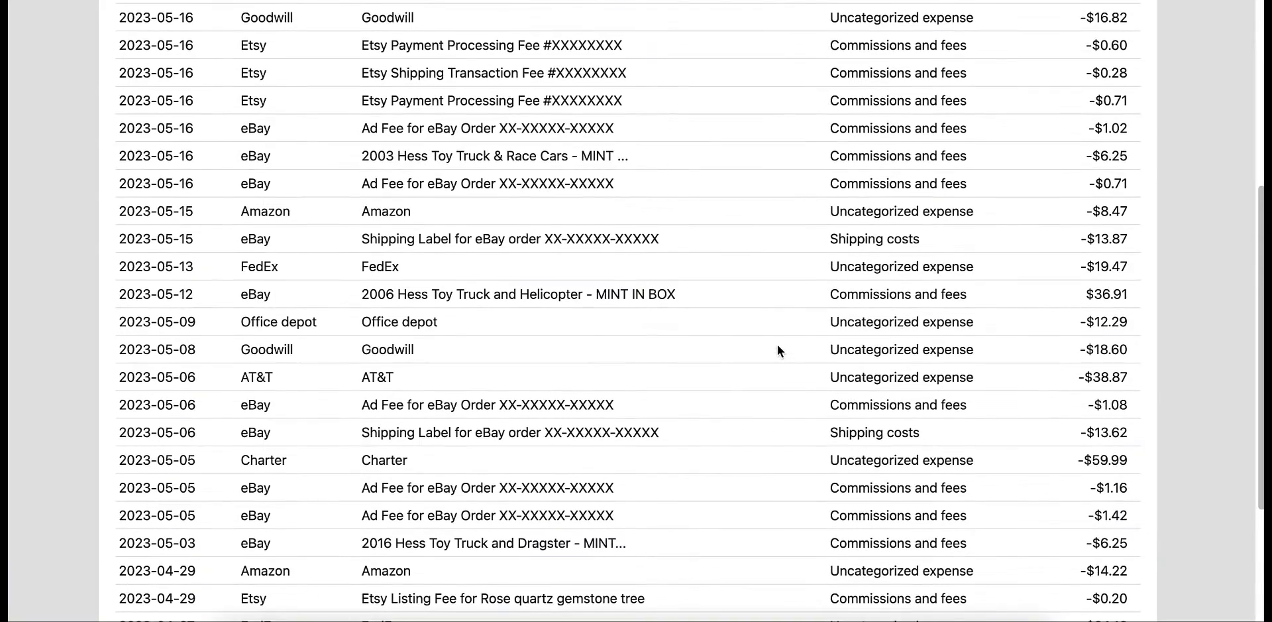
scroll(772, 421, "up", 6)
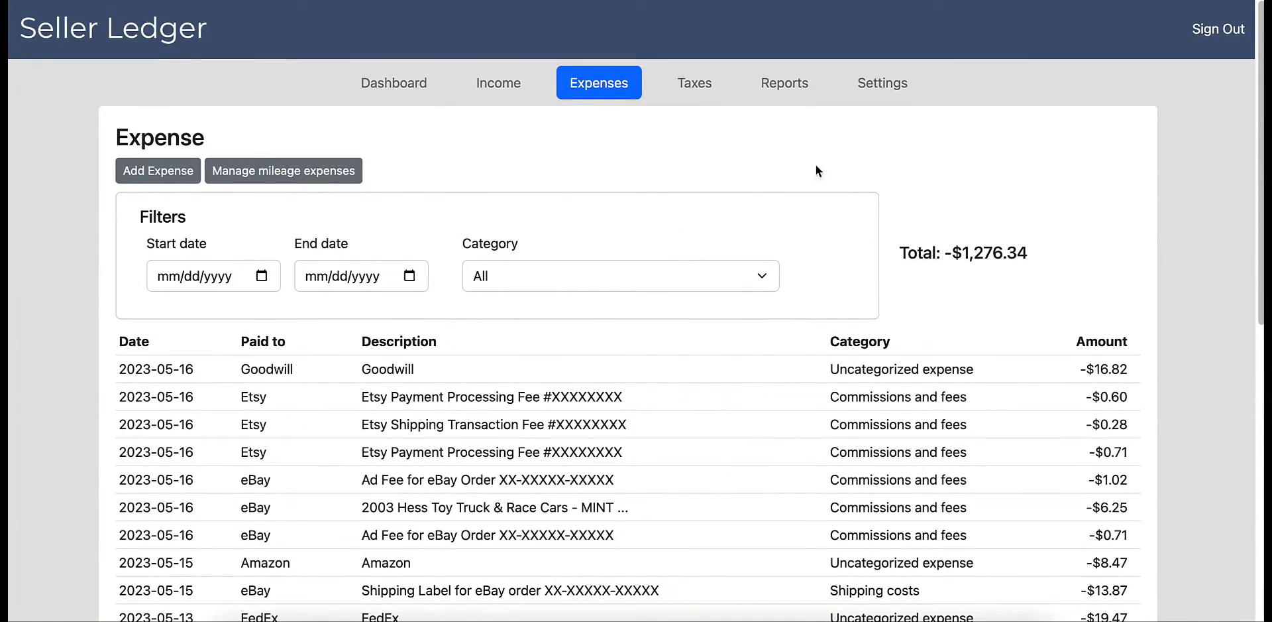
- From the Profit & Loss report, open the uncategorized Credit Card transactions and review the merchant groups
left_click(779, 86)
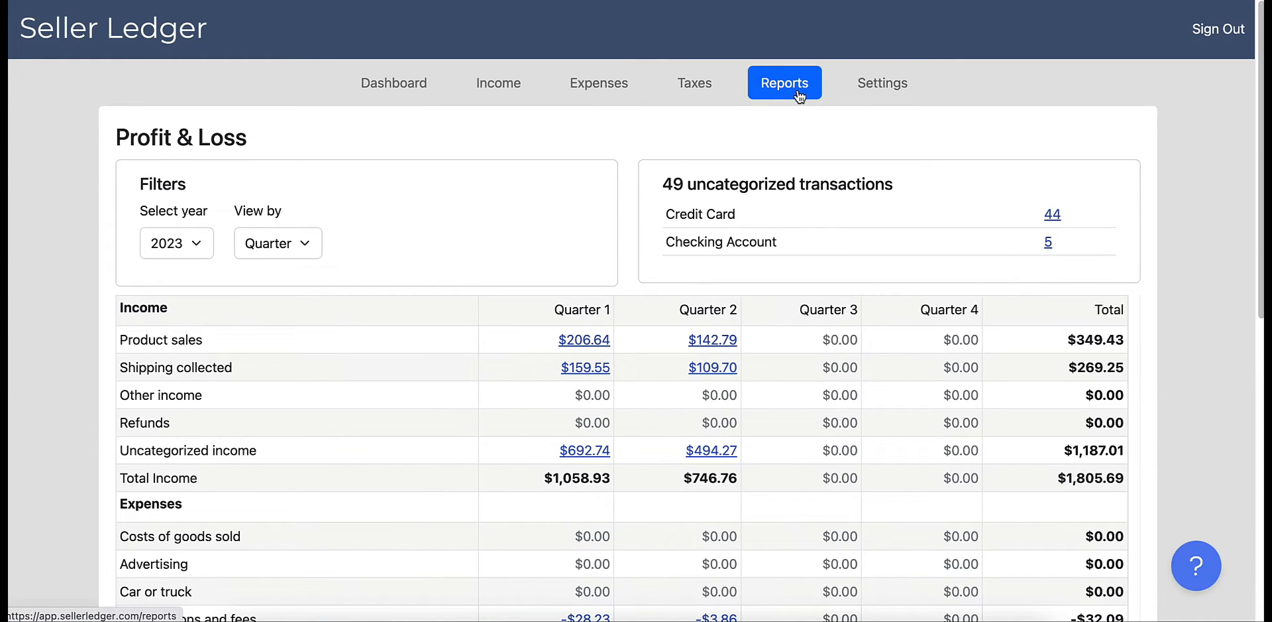
left_click(1051, 217)
scroll(981, 302, "down", 3)
scroll(985, 304, "down", 4)
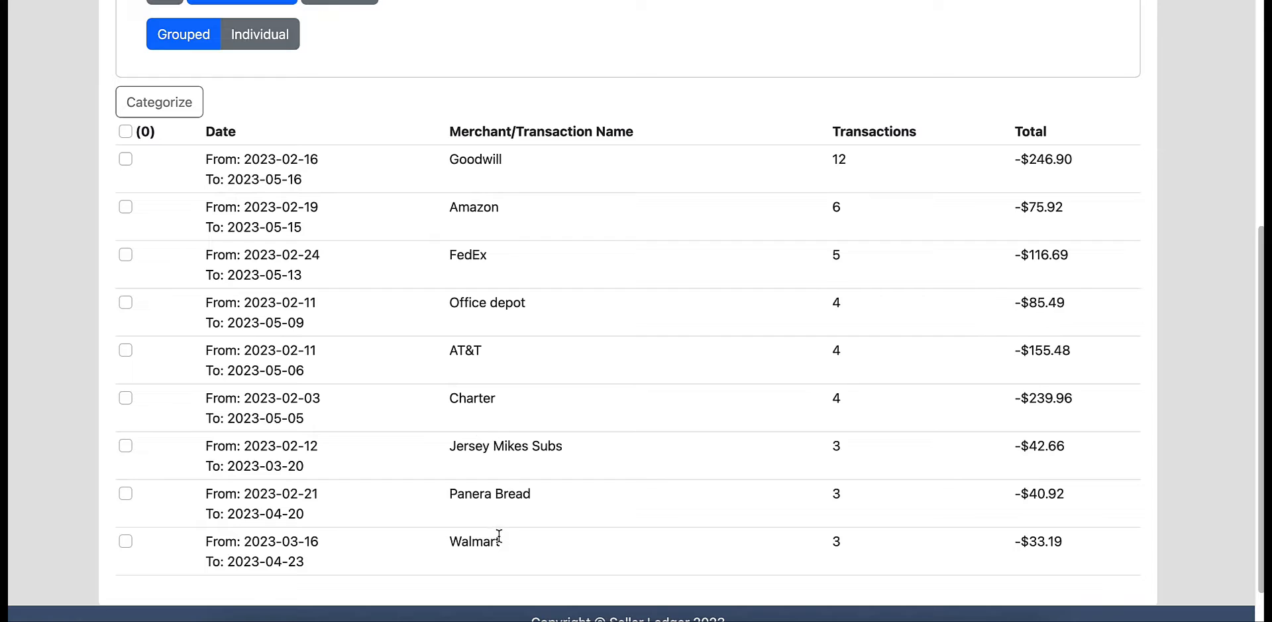
- Categorize the grouped Goodwill transactions as Costs of goods sold and apply the category to future, similar transactions
left_click(126, 159)
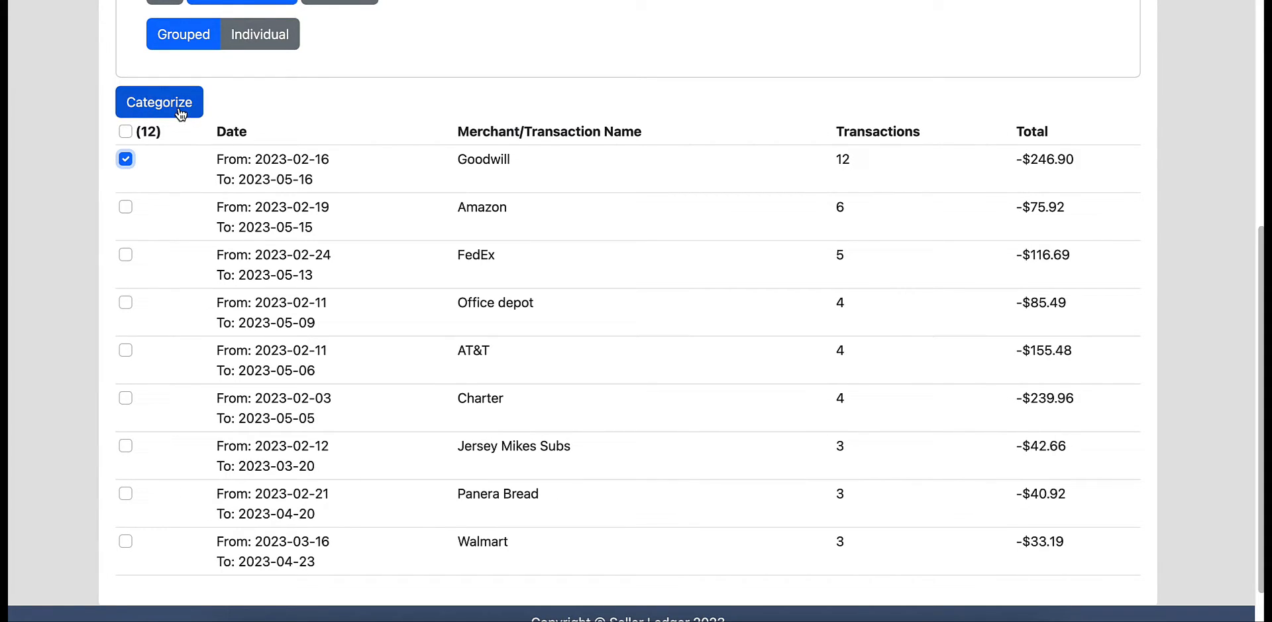
left_click(180, 114)
left_click(333, 128)
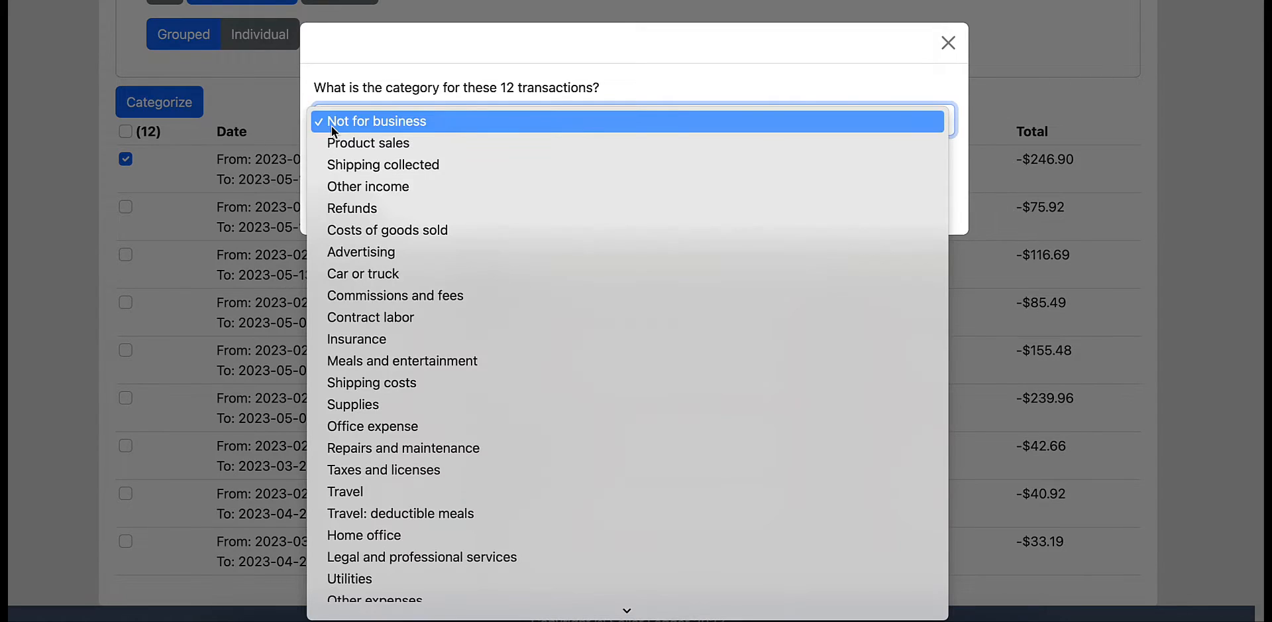
left_click(384, 230)
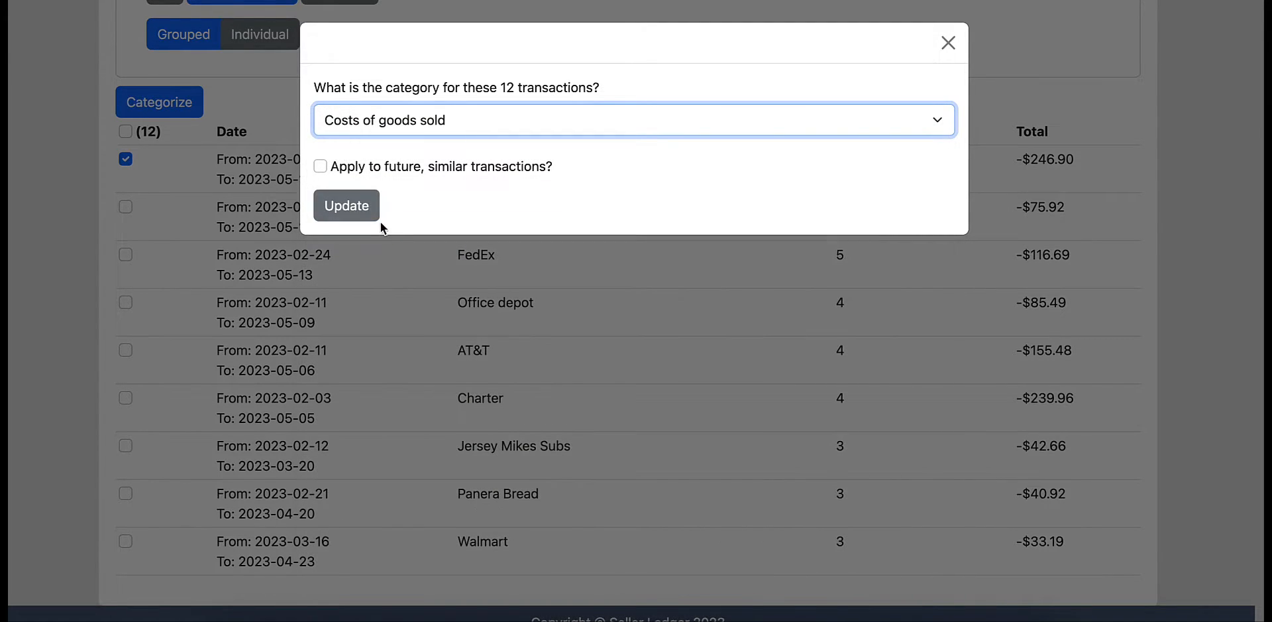
left_click(320, 167)
left_click(352, 209)
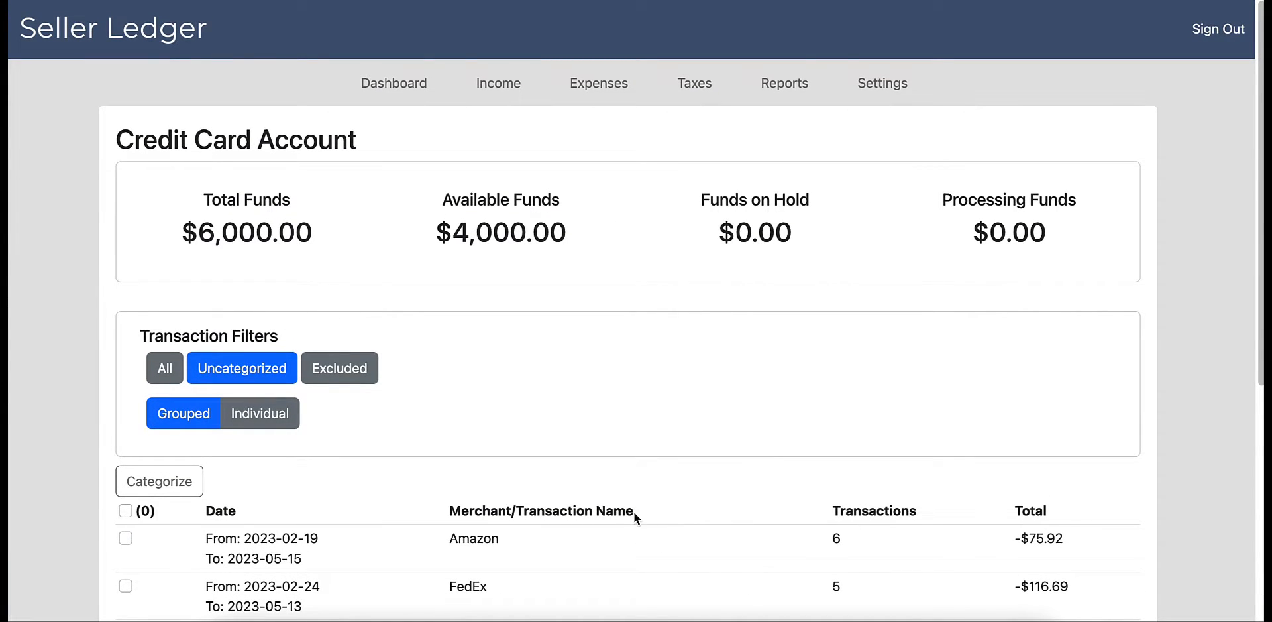
- Return to the dashboard and expand the Cost of Goods Sold breakdown for this month
scroll(619, 539, "down", 2)
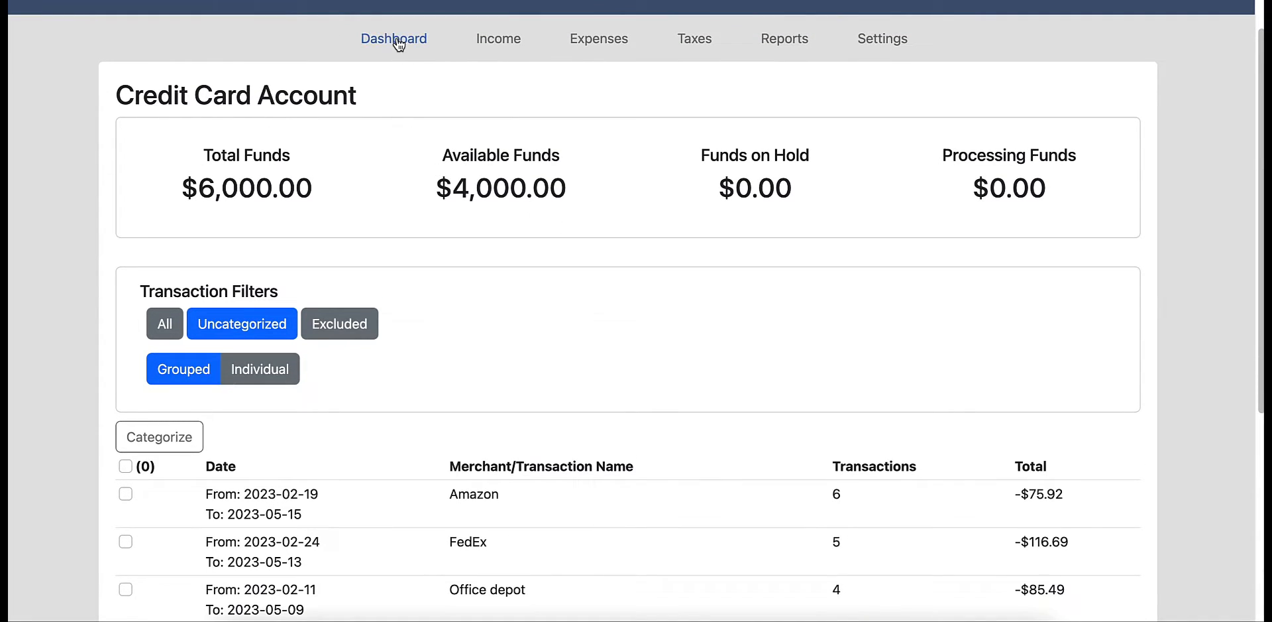
left_click(400, 45)
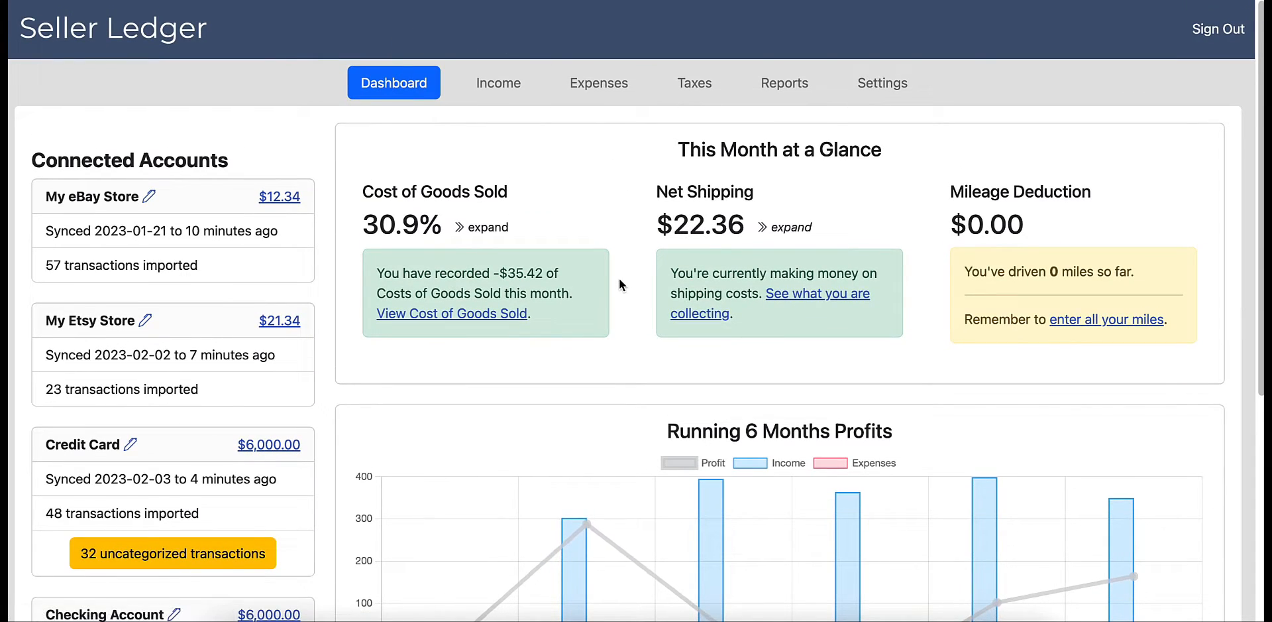
left_click(490, 232)
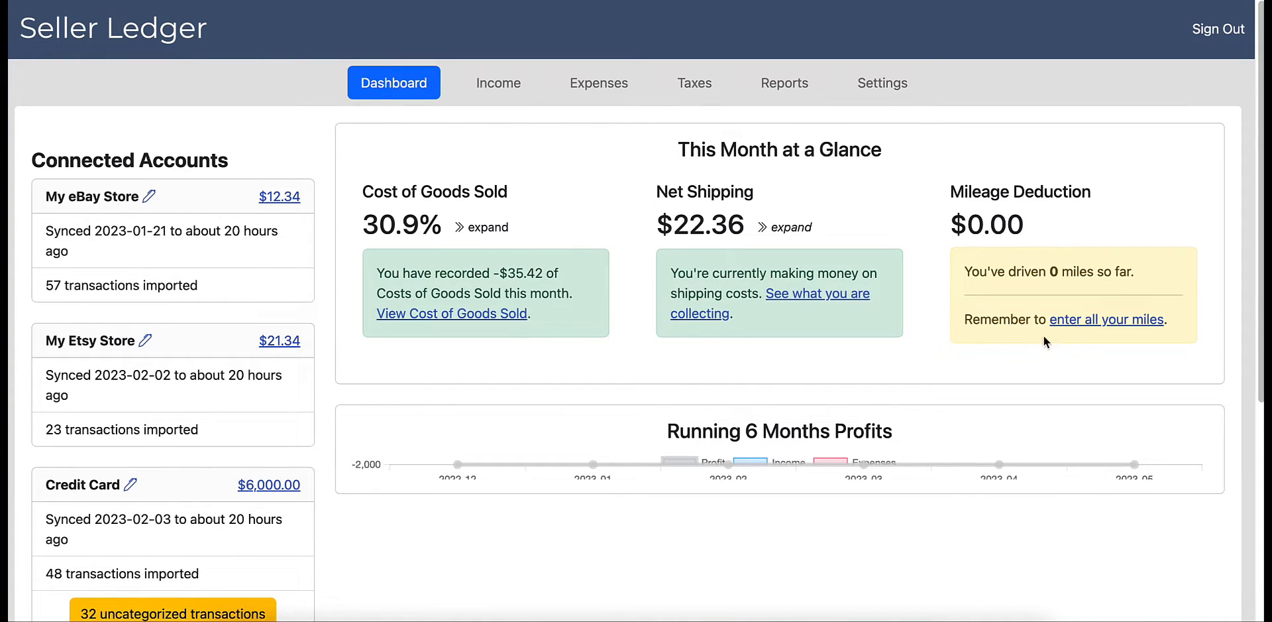
- Add a mileage expense dated 05/16/2023 with the description "To Goodwill" and a distance of 12
left_click(1076, 321)
left_click(277, 178)
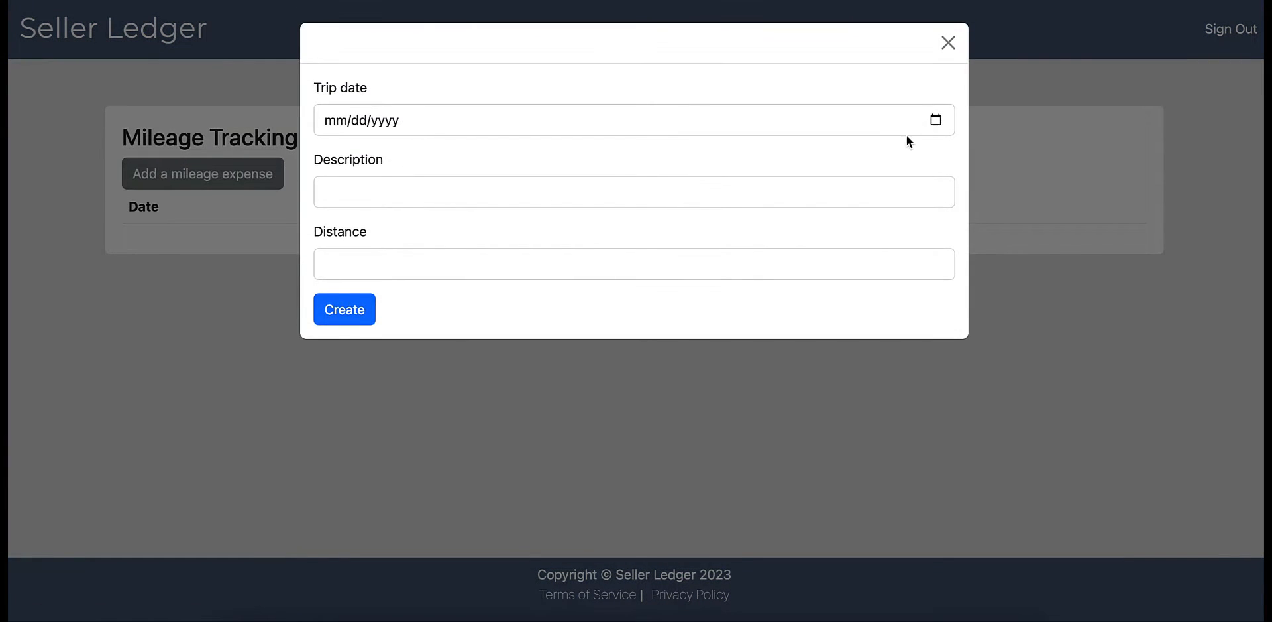
left_click(935, 122)
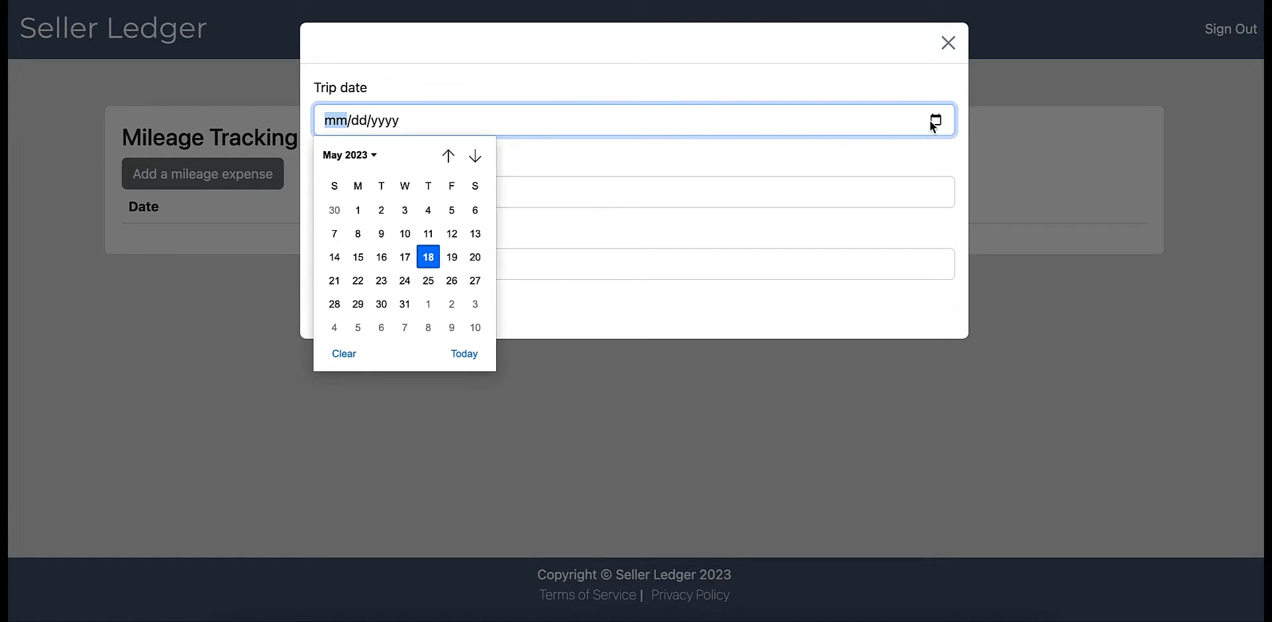
left_click(381, 257)
left_click(449, 196)
type("To Goodwill")
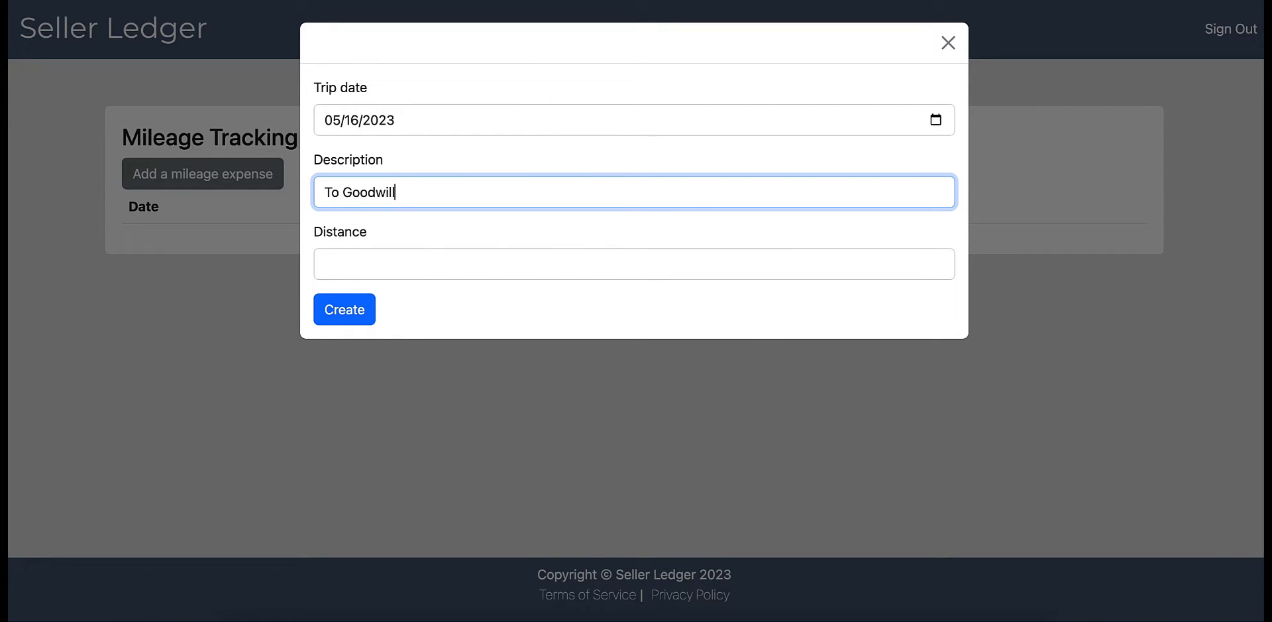
key("Tab")
type("12")
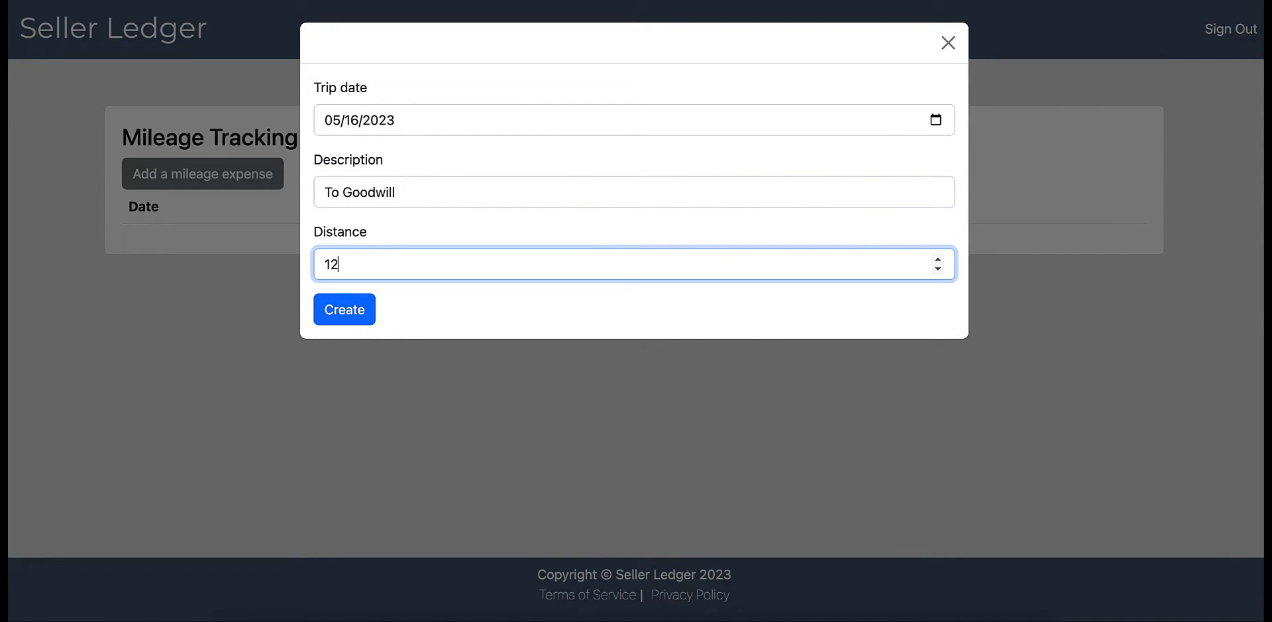
key("Tab")
key("Return")
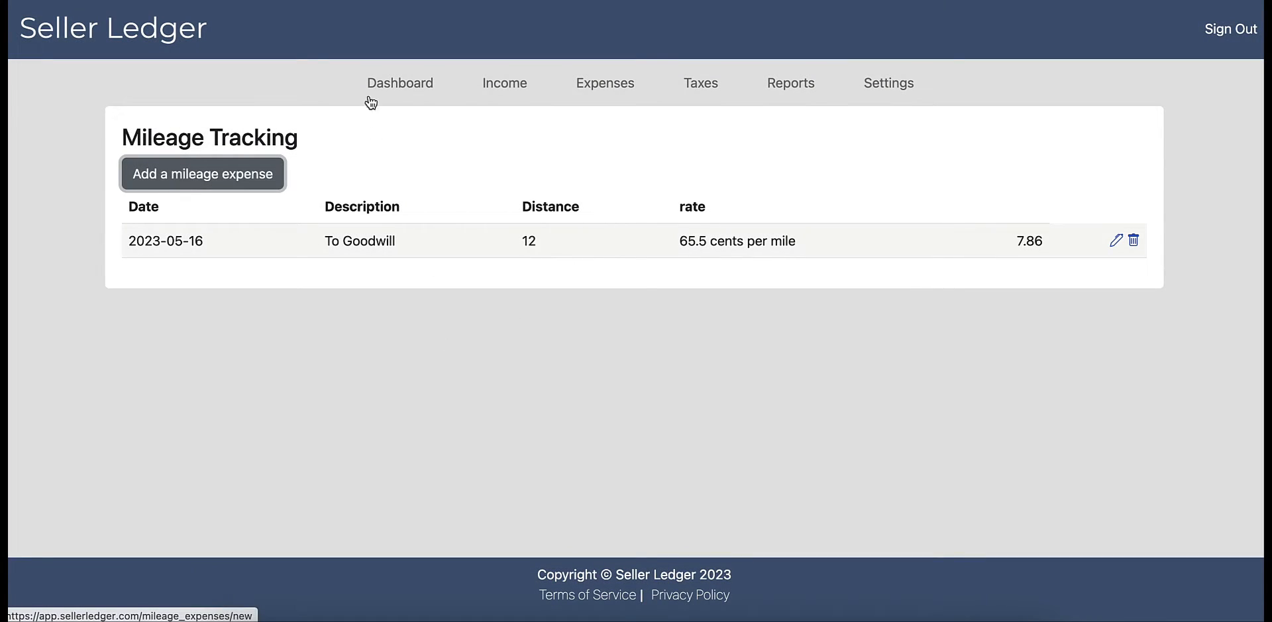
- Check the mileage deduction on the dashboard, and review the 2023 tax report's income and expense lines through net profit
left_click(383, 87)
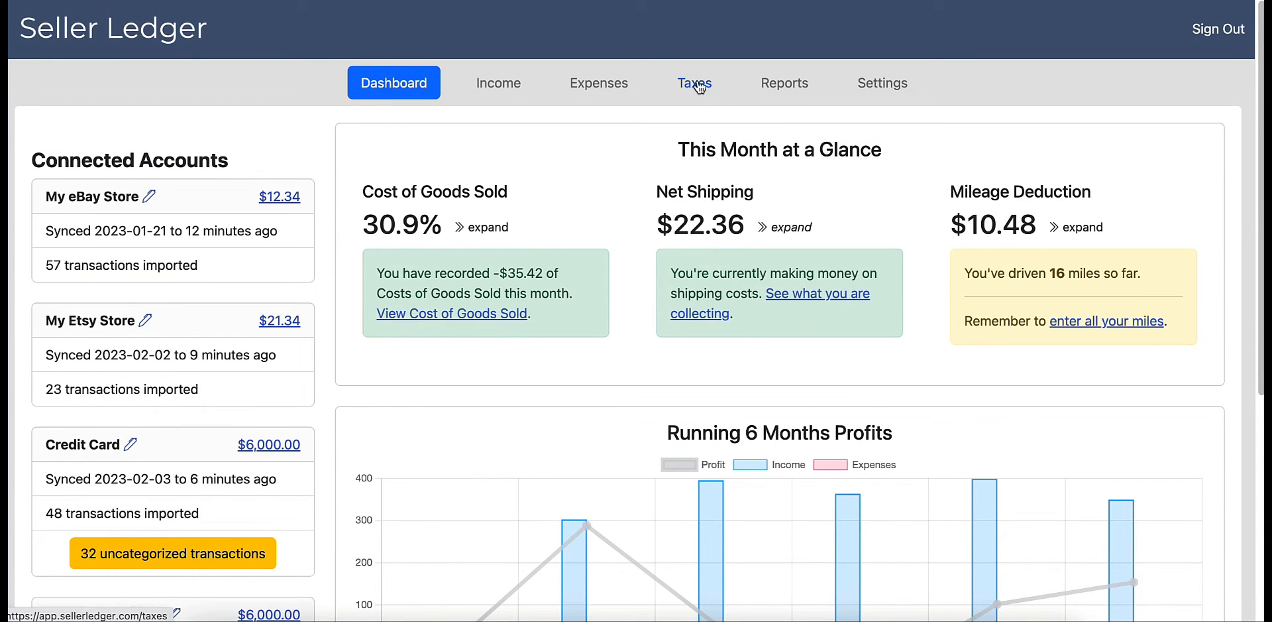
left_click(696, 91)
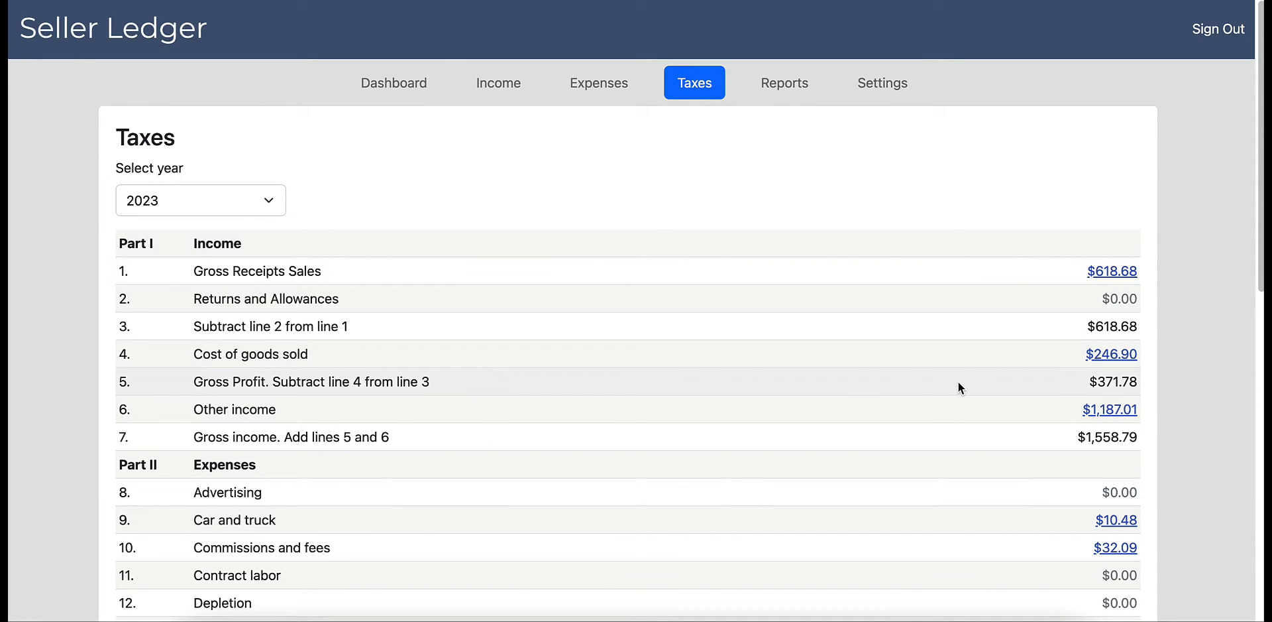
scroll(990, 395, "down", 2)
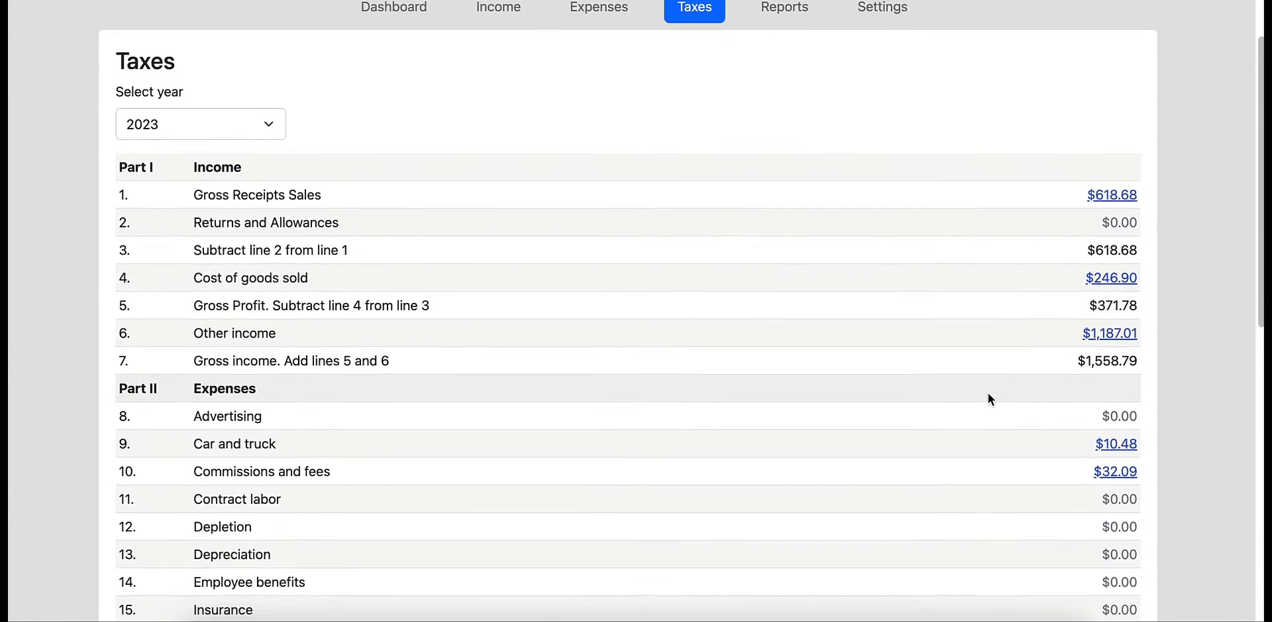
scroll(988, 395, "down", 2)
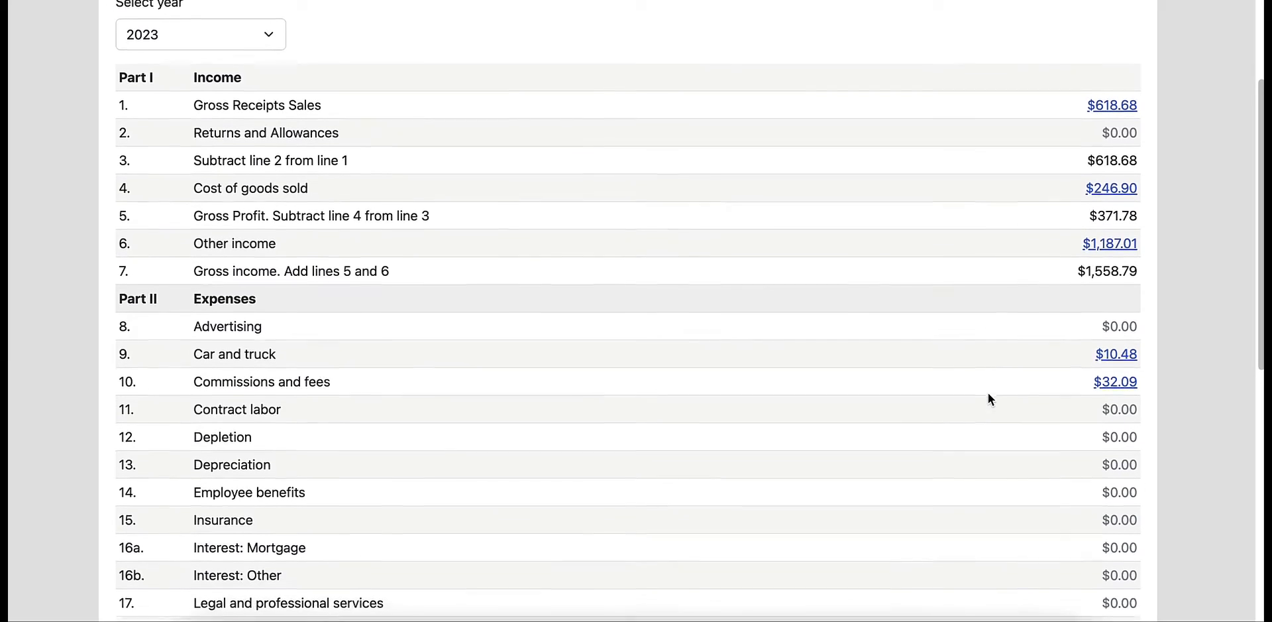
scroll(989, 394, "down", 5)
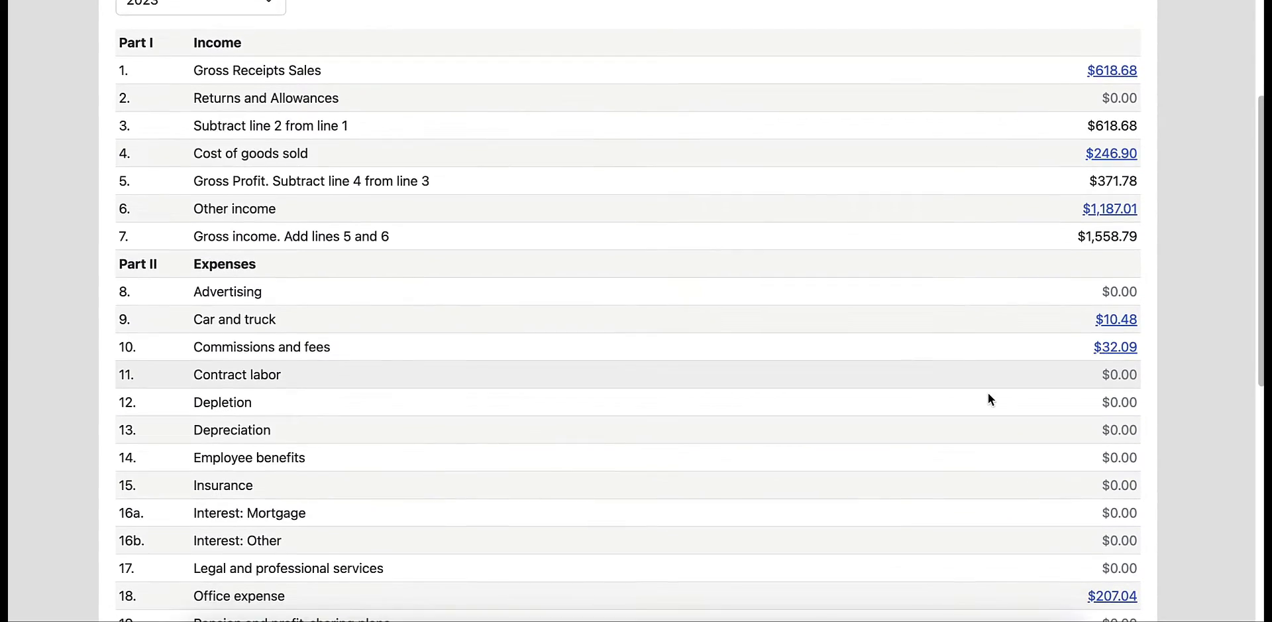
scroll(988, 399, "down", 7)
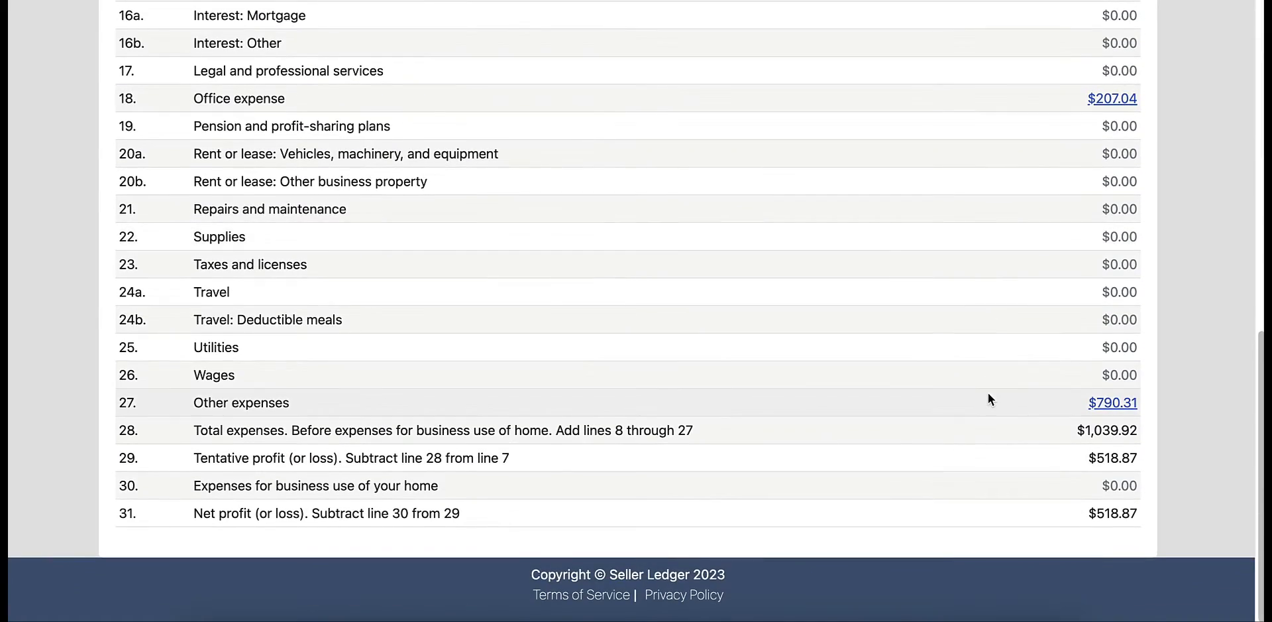